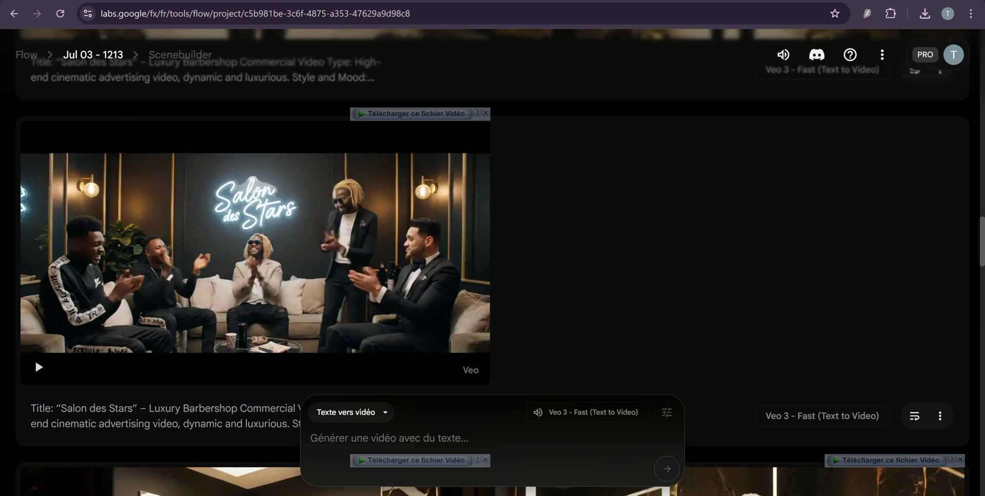
Compare the opening "Salon des Stars" video prompt request in ChatGPT with the one in Google AI Studio that lists the celebrity names.
key(alt+Tab)
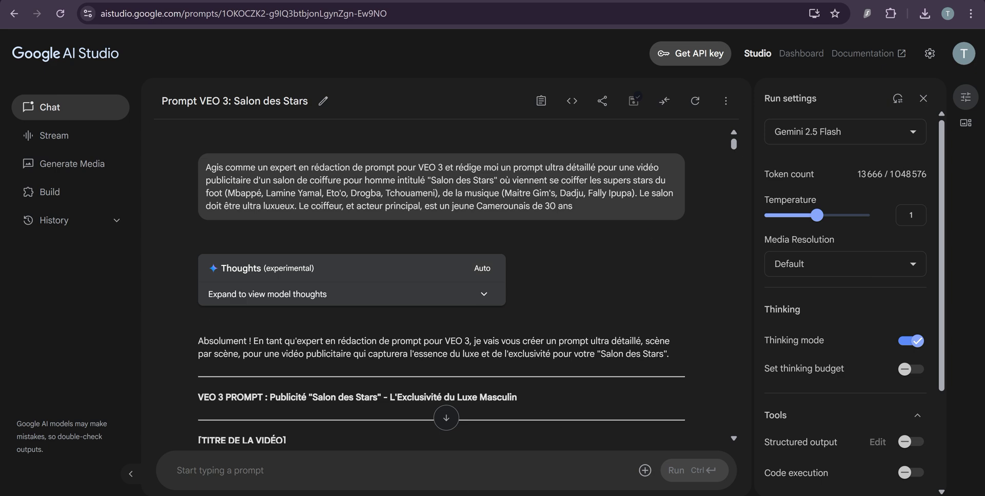
key(alt+Tab)
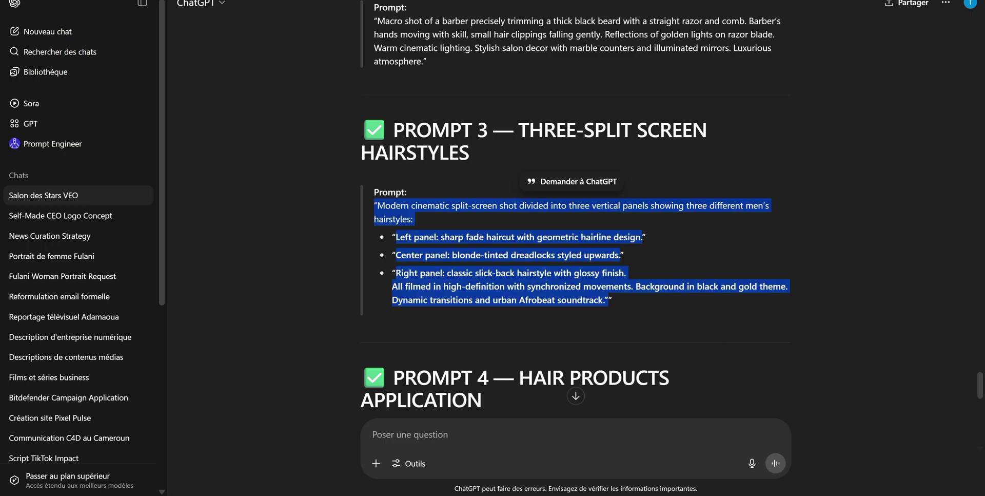
key(alt+Tab)
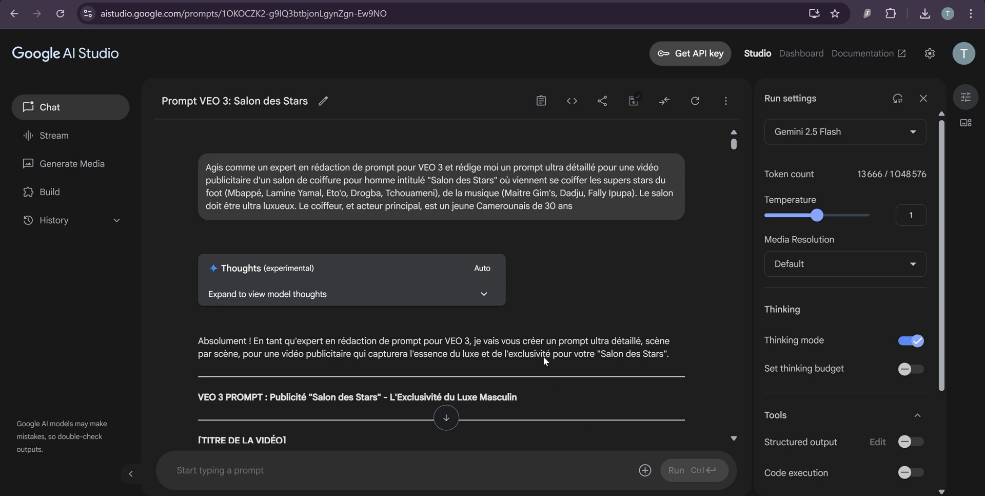
click(405, 431)
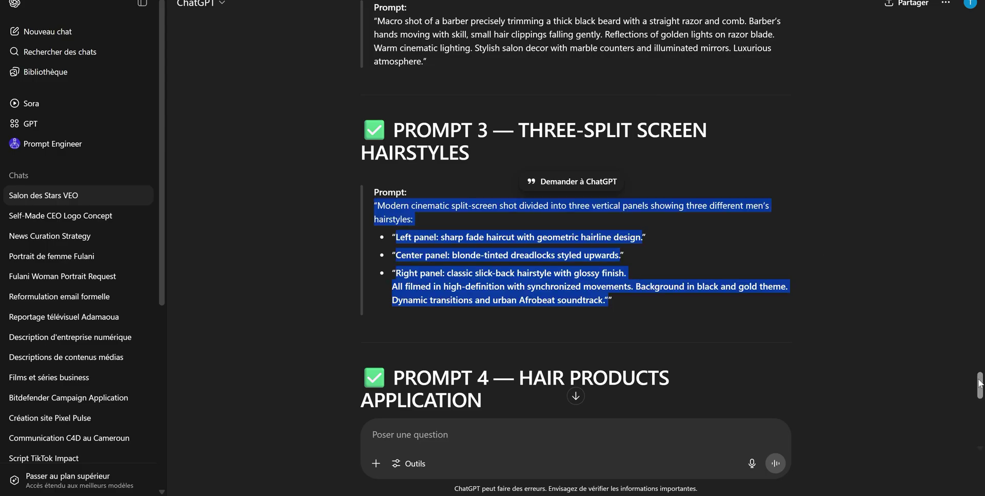
drag(981, 378, 982, 13)
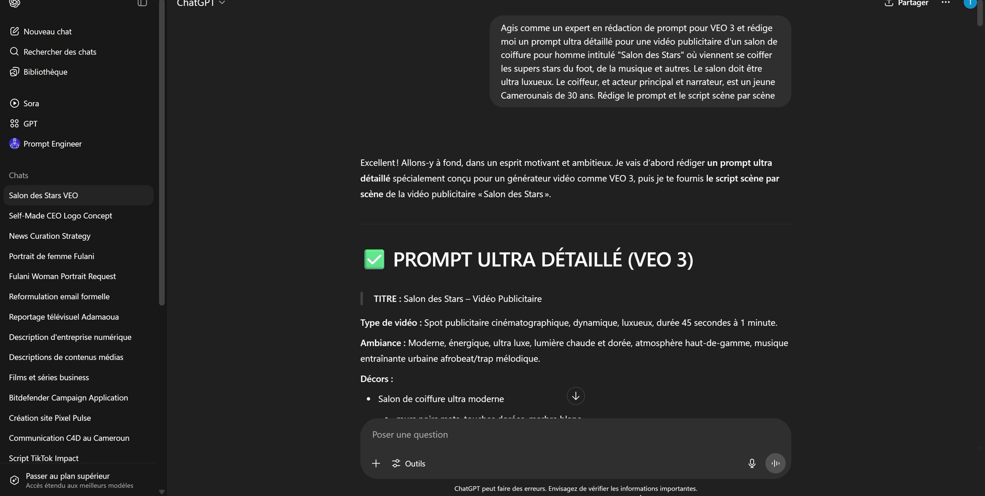
click(691, 447)
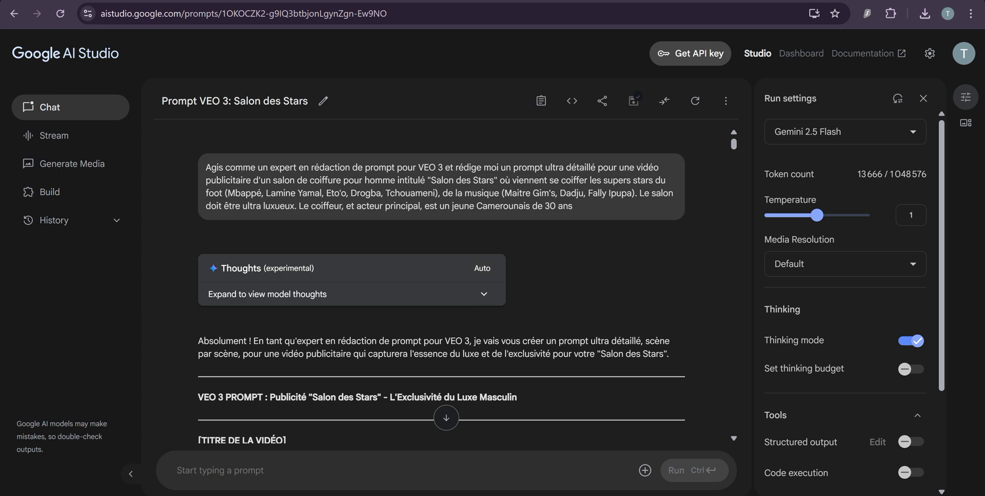
double_click(282, 194)
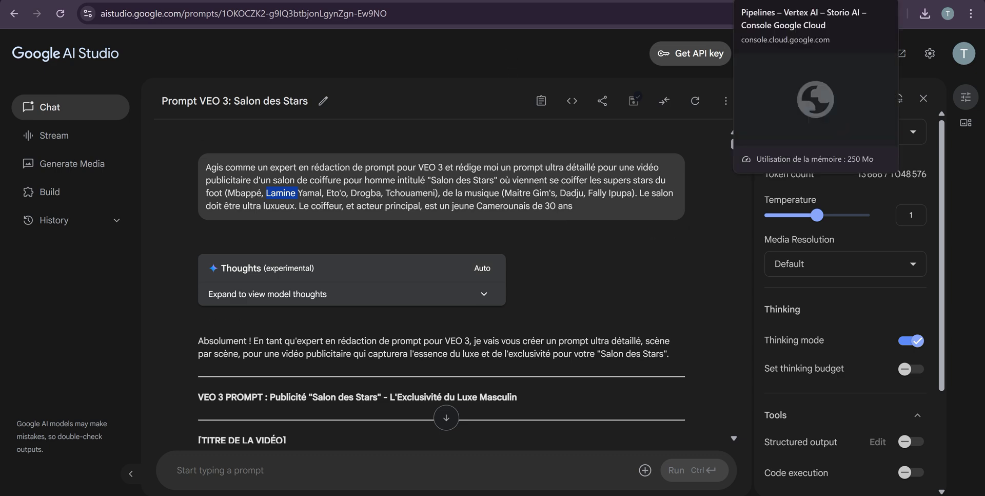
Switch to the Flow project and examine the generated "Salon des Stars" clips and the oldest prompt entries at the end of the list.
click(807, 1)
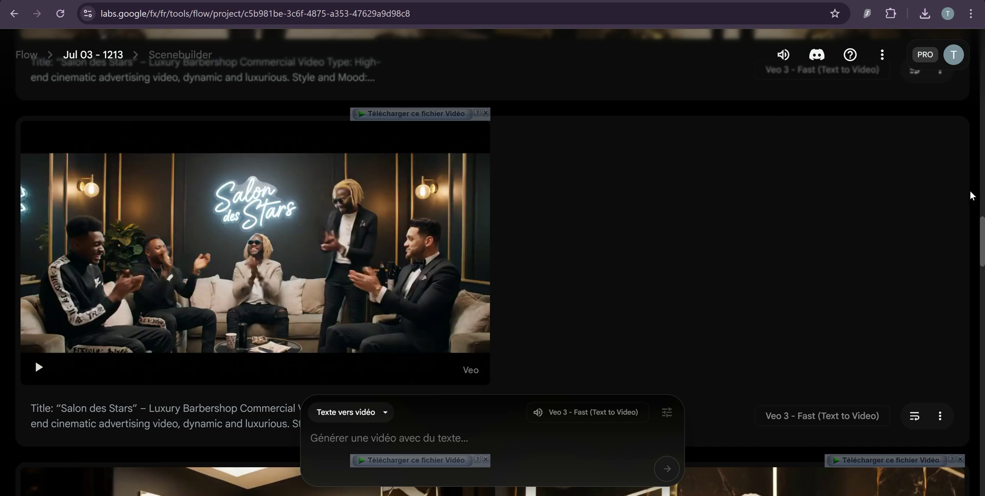
scroll(982, 268, down, 5)
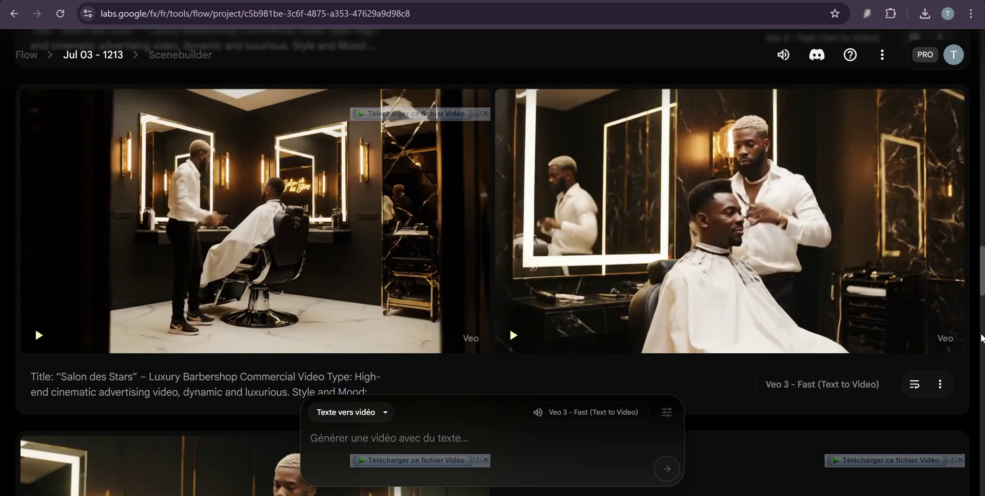
scroll(983, 321, down, 10)
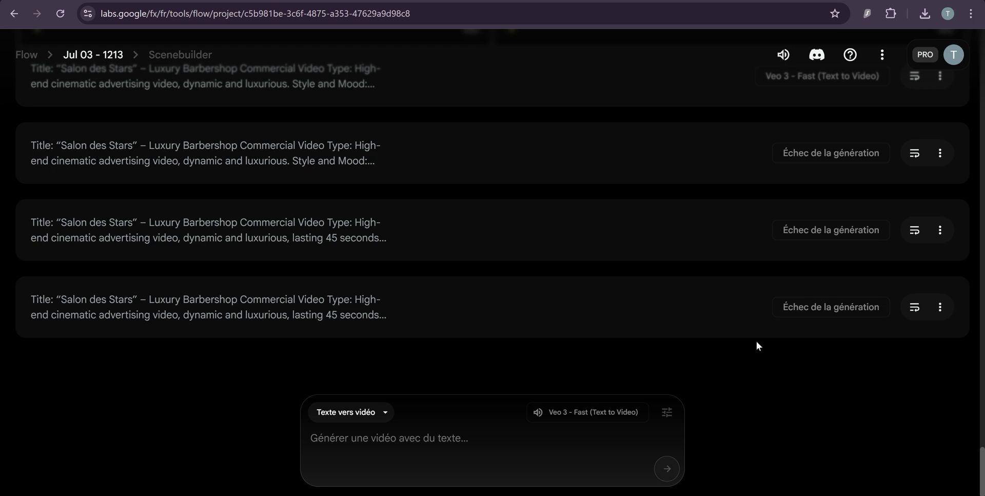
scroll(983, 467, up, 4)
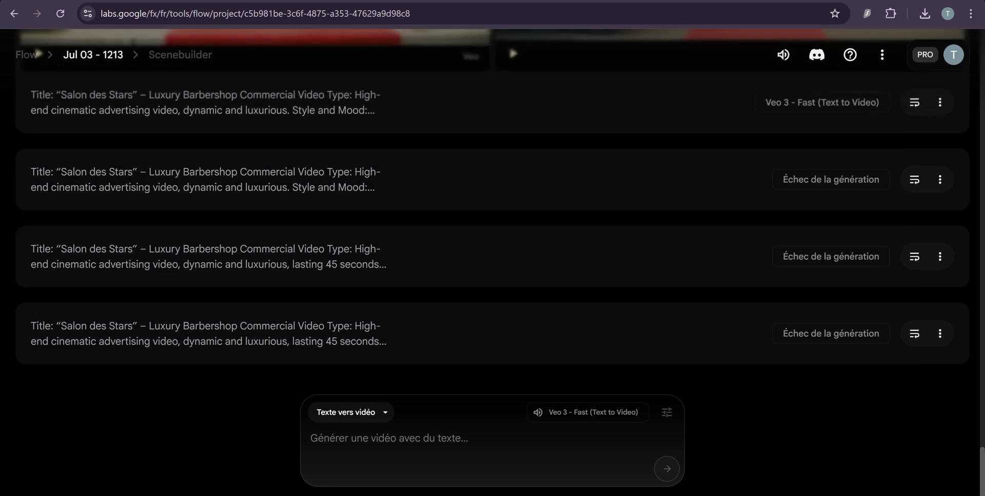
scroll(492, 262, down, 1)
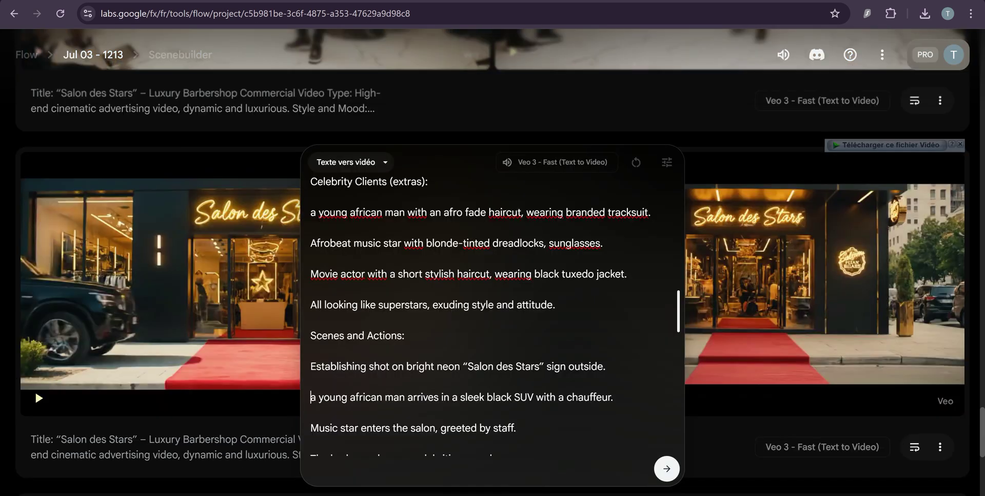
Highlight "a young african man arrives" under Scenes and Actions in the Flow prompt and check the reworded client descriptions.
drag(311, 397, 441, 396)
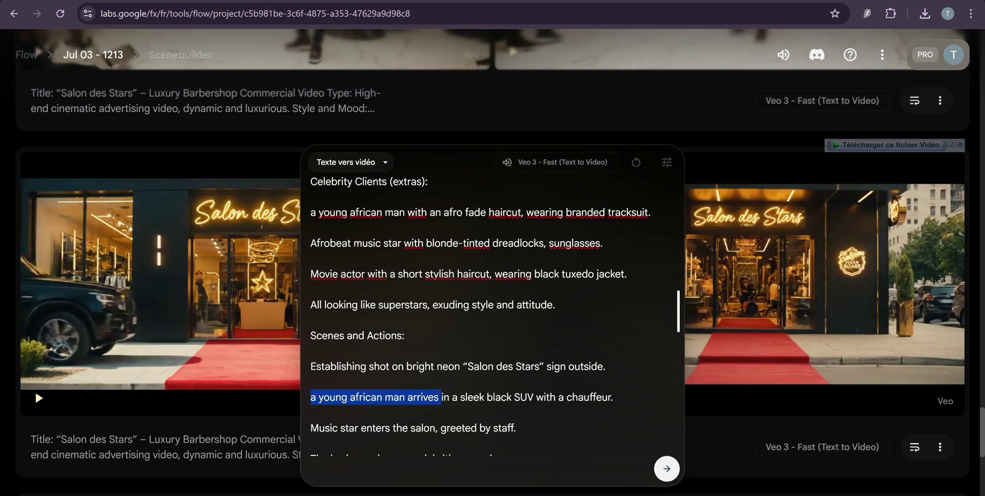
drag(441, 397, 408, 397)
click(408, 397)
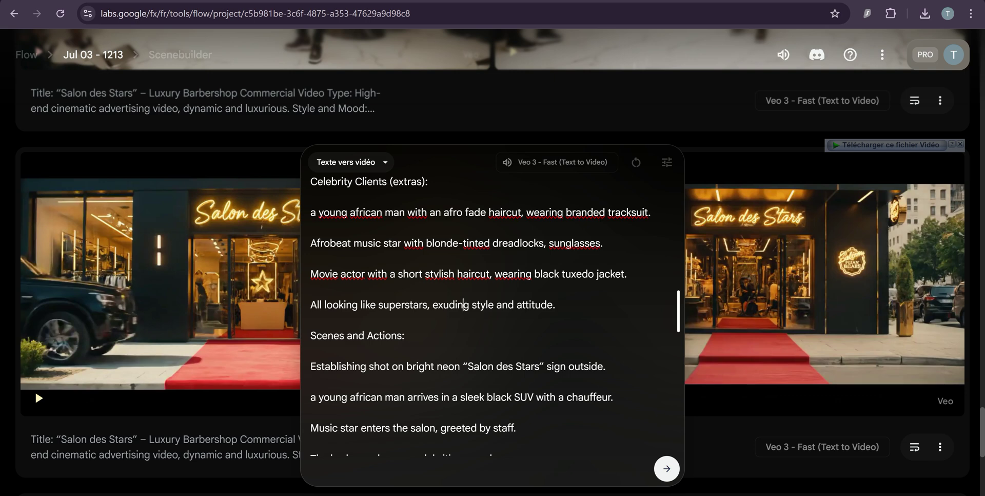
click(311, 258)
Switch to ChatGPT and examine the ultra-detailed English prompt for VEO 3 and the French scene-by-scene script.
key(alt+Tab)
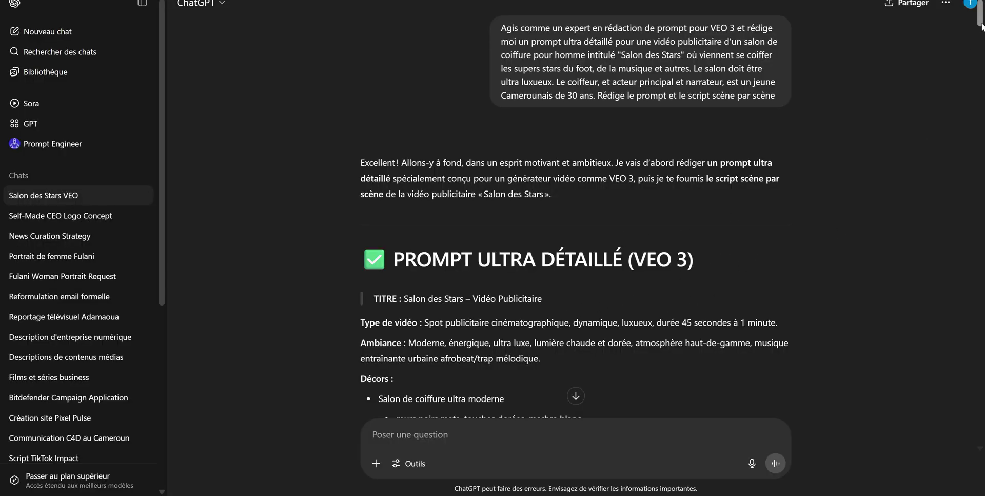
drag(981, 26, 980, 187)
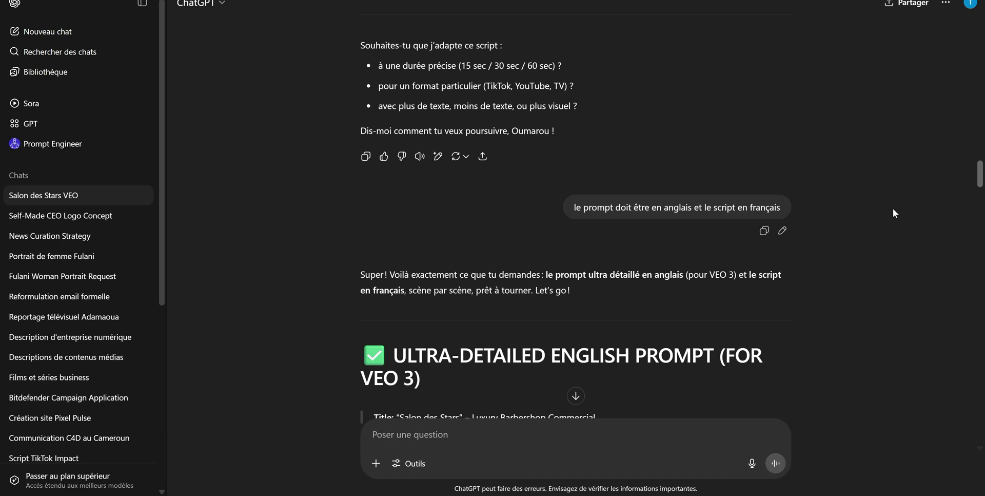
drag(979, 177, 980, 198)
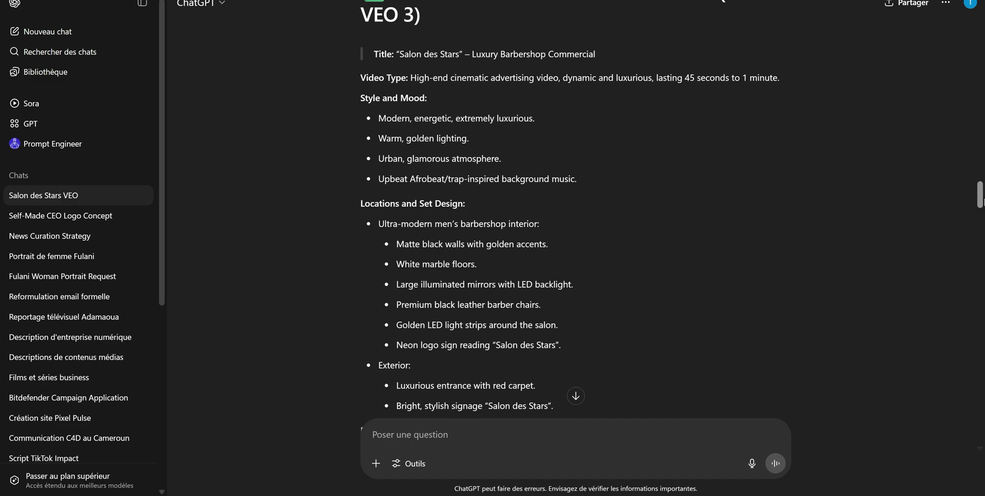
mouse_move(982, 200)
mouse_down()
mouse_move(981, 268)
mouse_move(981, 199)
mouse_up()
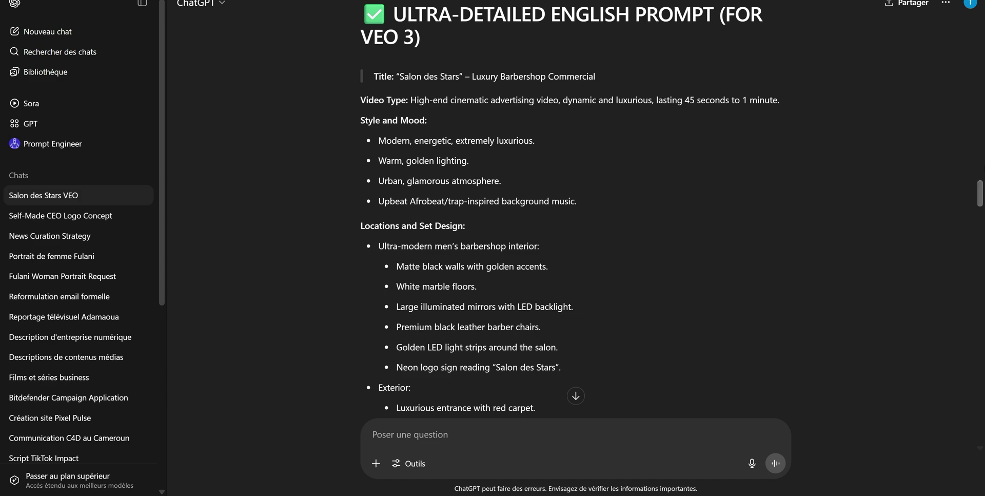
scroll(575, 231, down, 12)
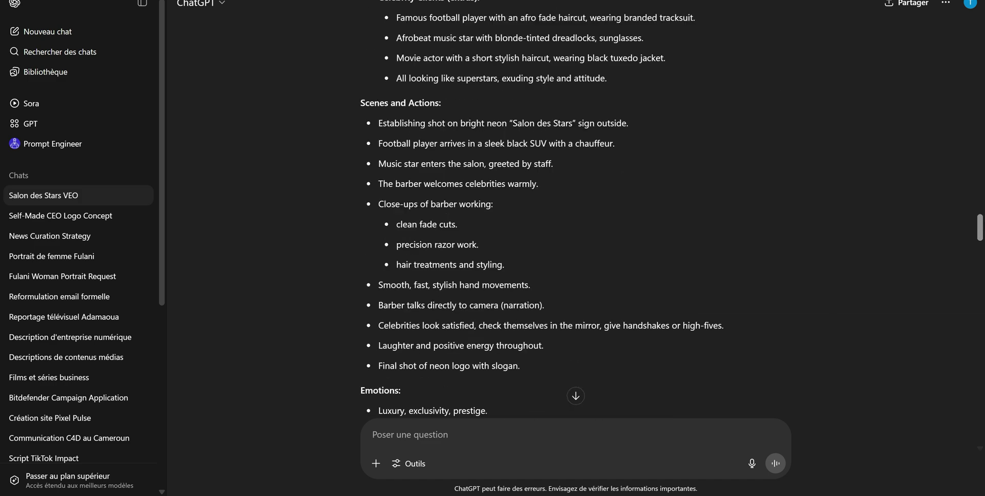
scroll(575, 231, down, 7)
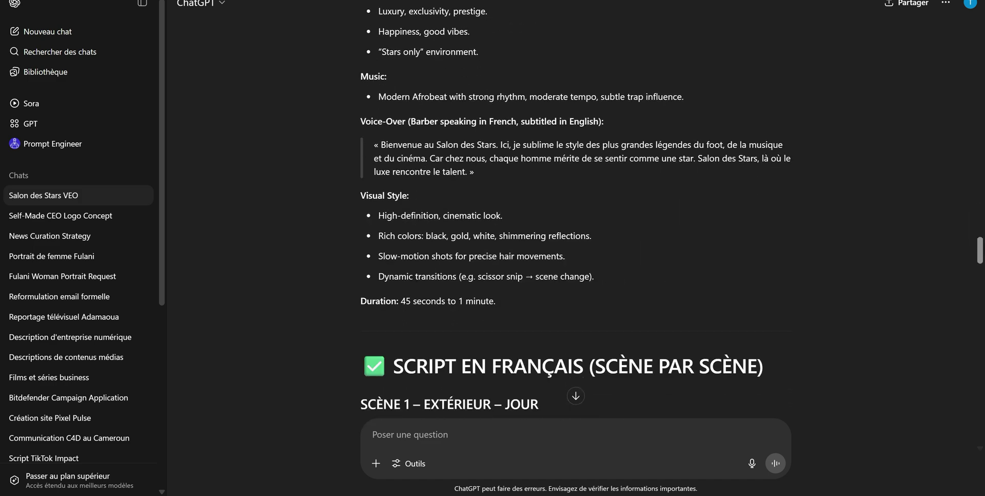
scroll(574, 230, down, 2)
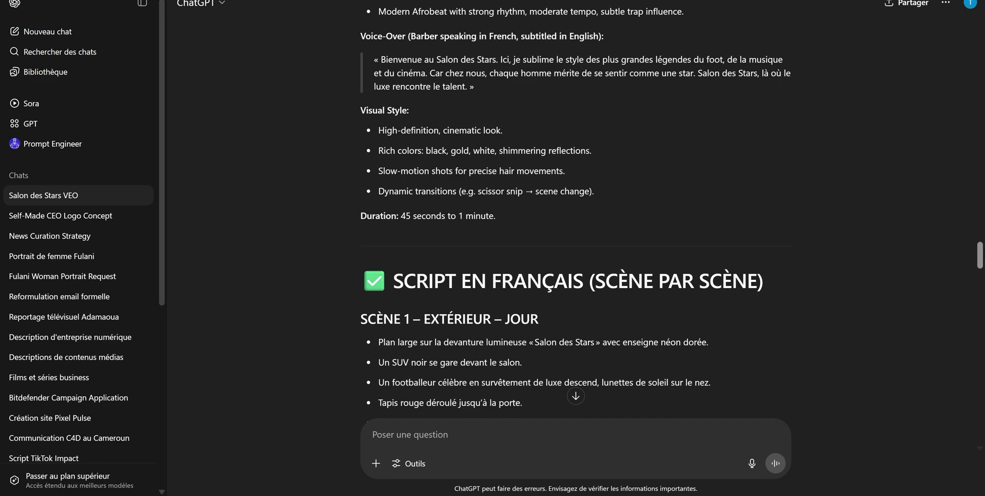
scroll(575, 231, down, 4)
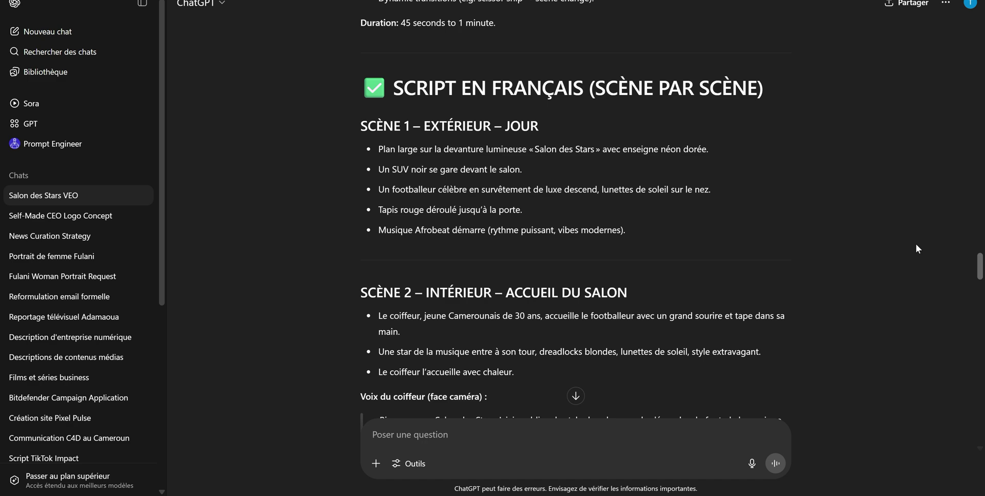
scroll(980, 270, down, 4)
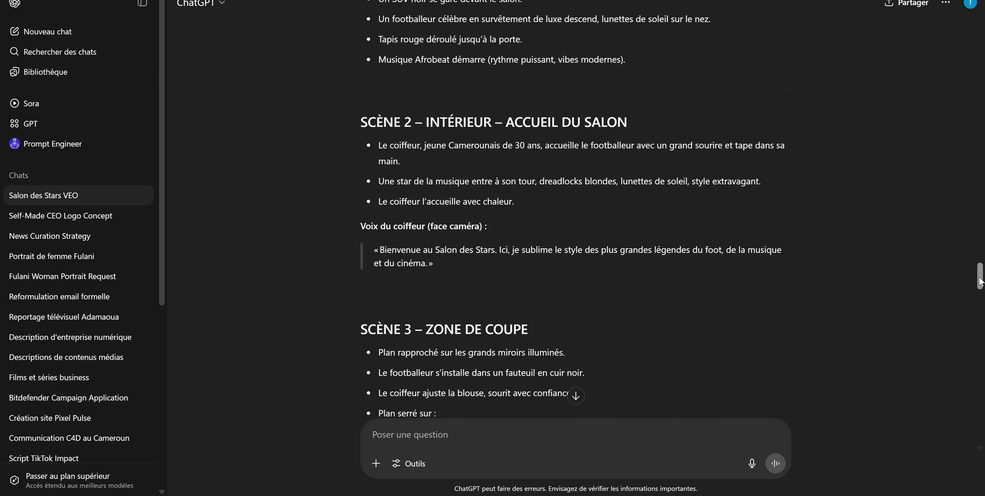
Return to Flow and examine the remaining text of the "Salon des Stars" prompt.
key(alt+Tab)
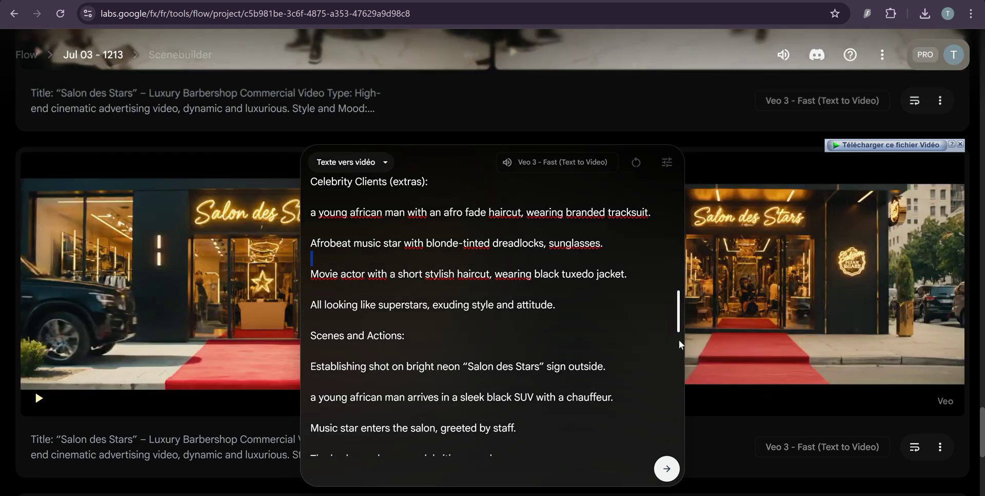
double_click(678, 335)
mouse_move(678, 335)
mouse_down()
mouse_move(679, 324)
mouse_move(678, 334)
mouse_up()
click(678, 334)
scroll(678, 334, down, 1)
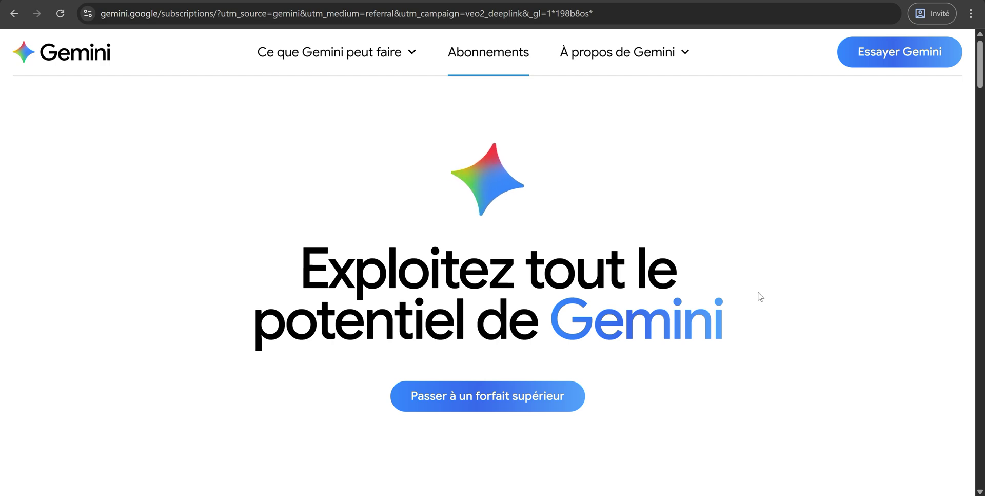
Examine the prices and Veo 3 access of the Free, Google AI Pro and Google AI Ultra plans on the Gemini subscriptions page.
scroll(979, 113, down, 3)
scroll(979, 113, down, 6)
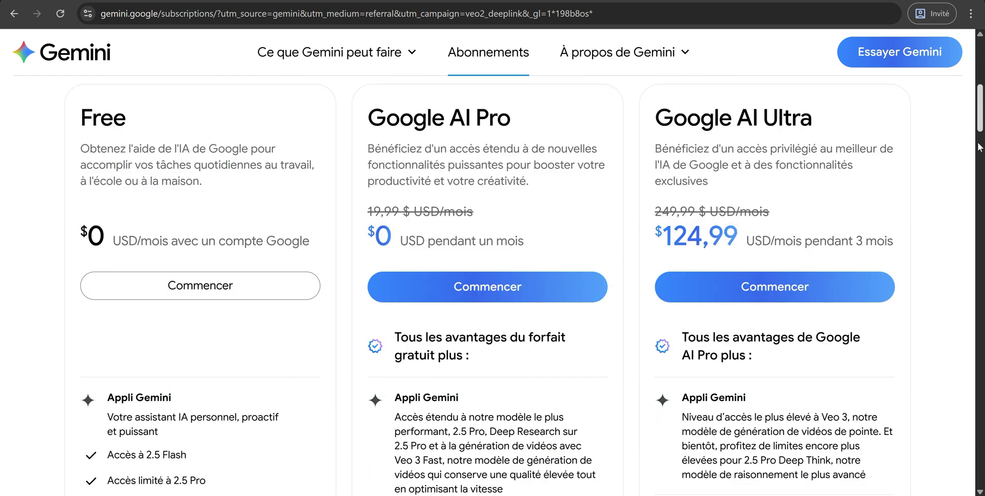
scroll(420, 241, up, 1)
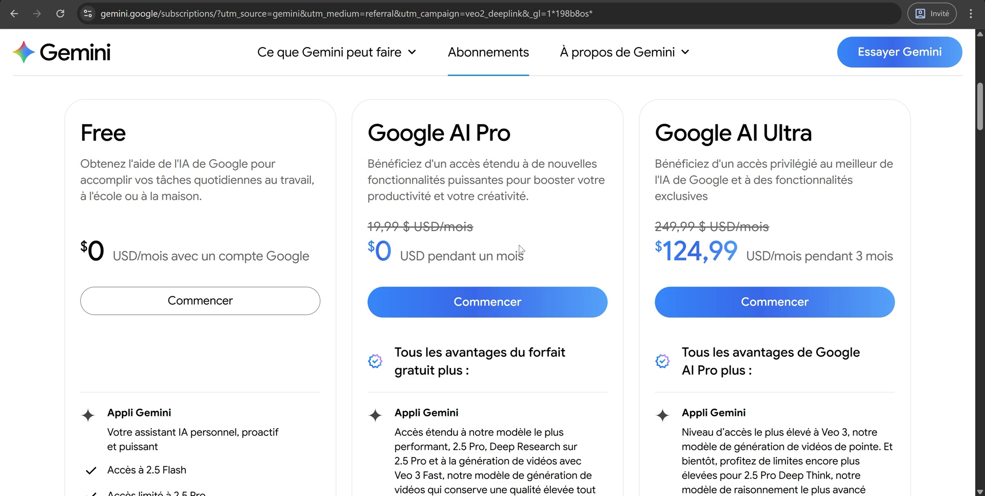
scroll(520, 249, down, 2)
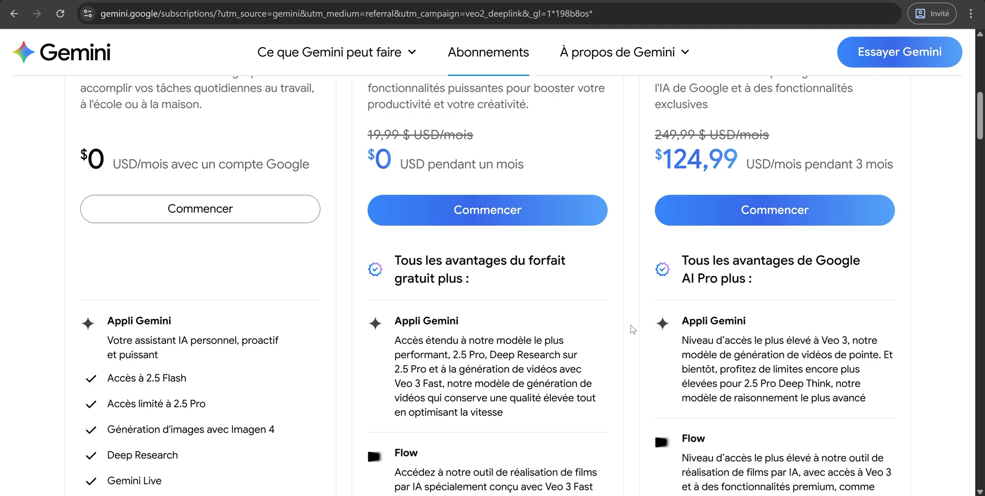
Switch back to the Flow project and set the text-to-video generation model to Veo 2 - Fast.
key(alt+Tab)
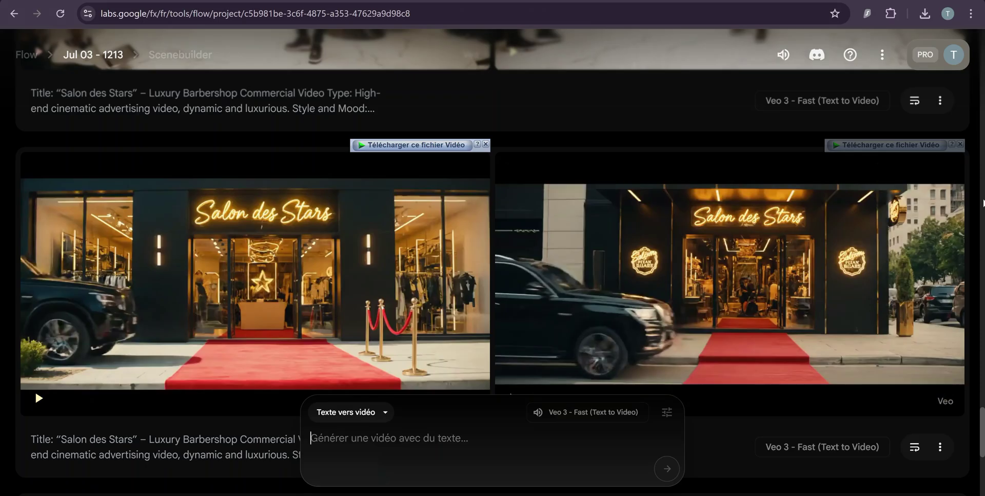
scroll(493, 262, down, 4)
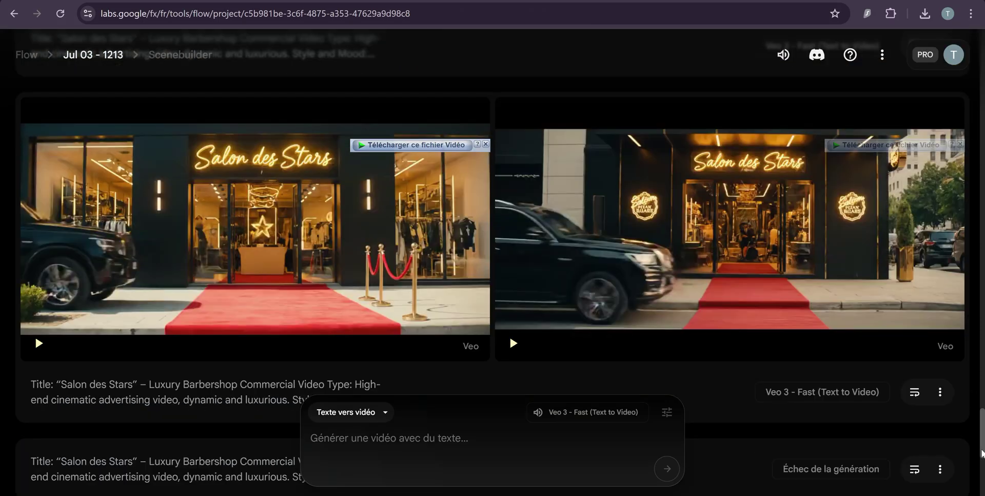
scroll(983, 430, up, 3)
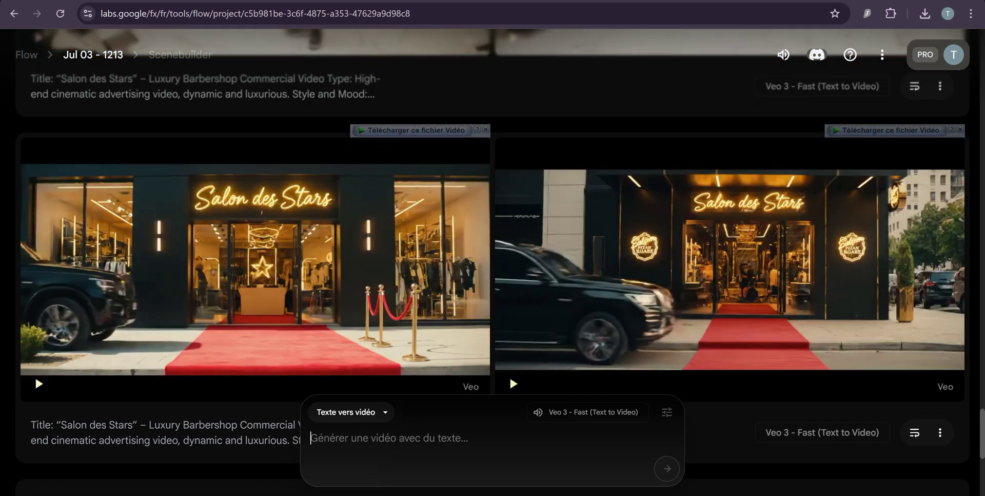
click(666, 413)
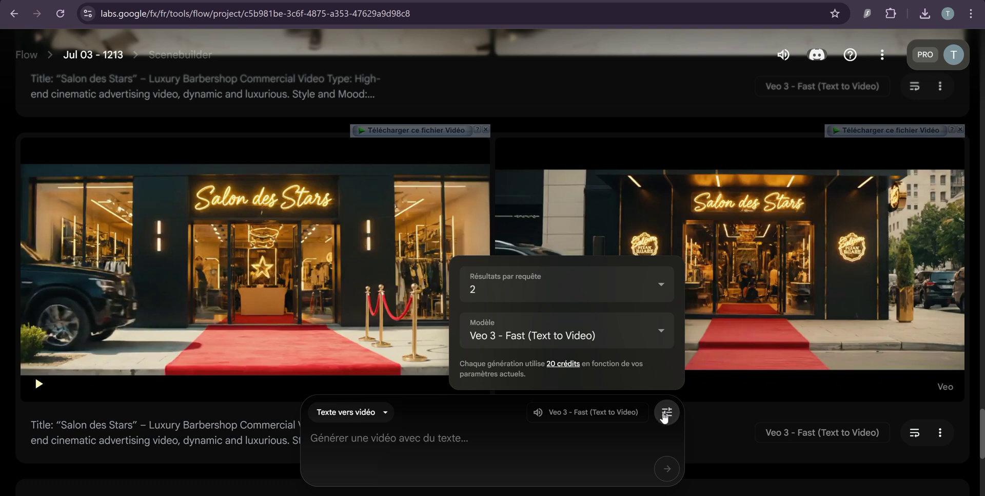
click(605, 339)
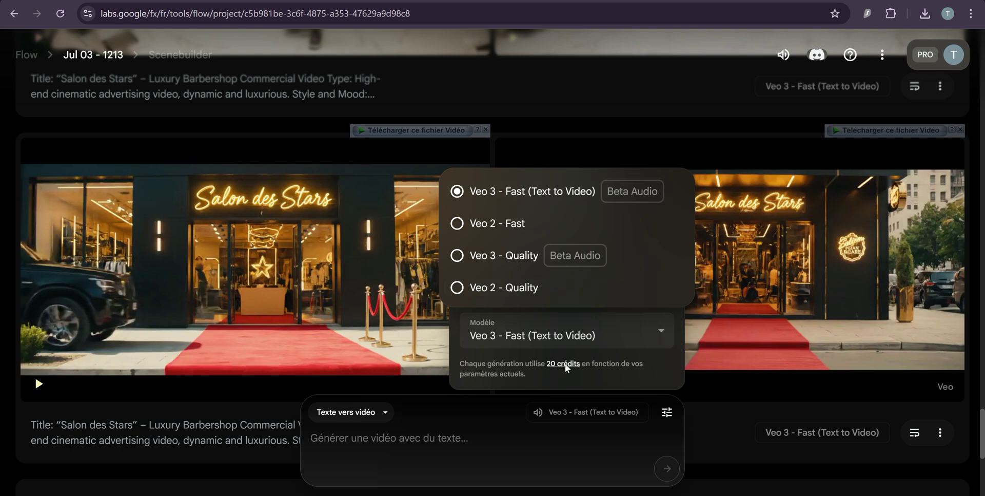
click(489, 224)
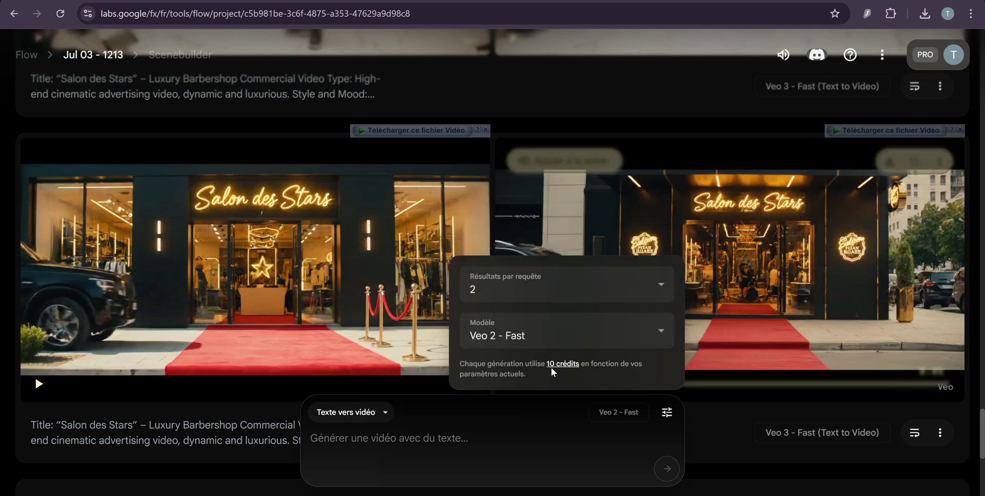
Try the Veo 3 - Quality model to check its credit cost, and set the model to Veo 3 - Fast (Text to Video).
click(523, 335)
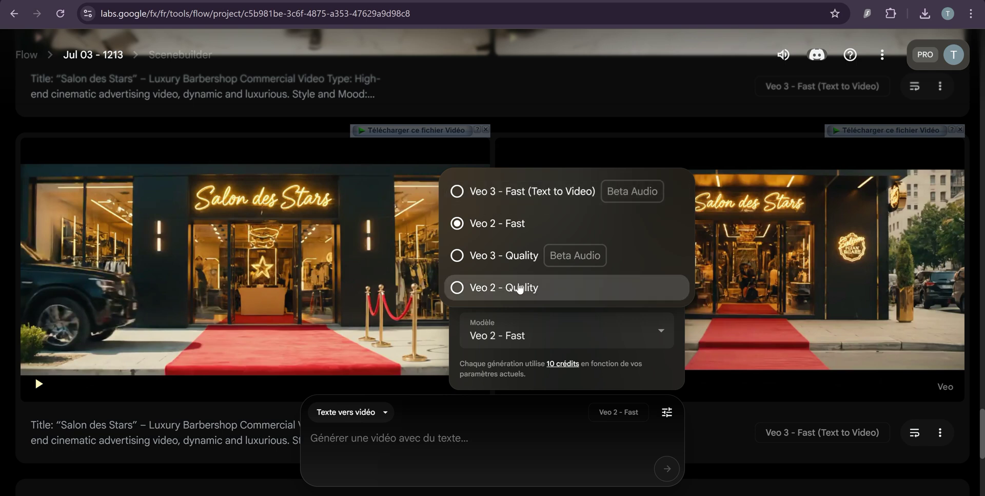
click(509, 257)
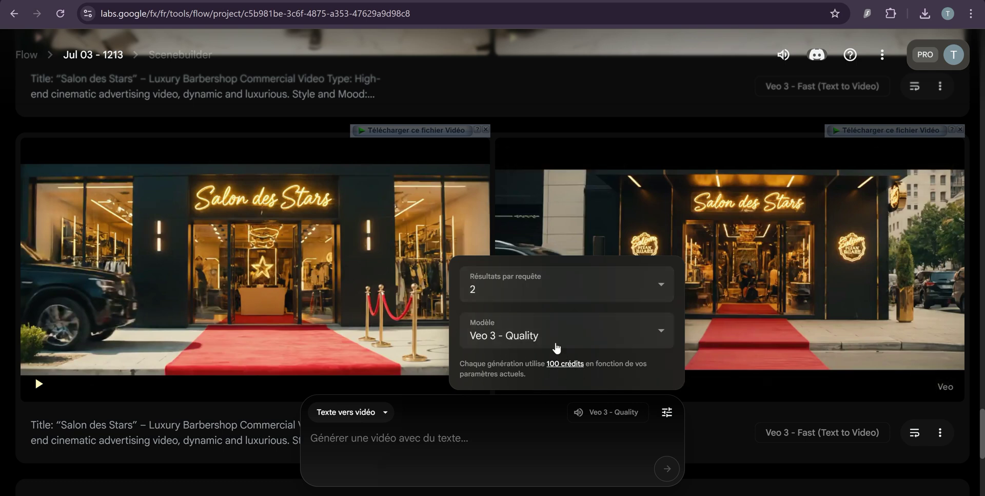
click(557, 340)
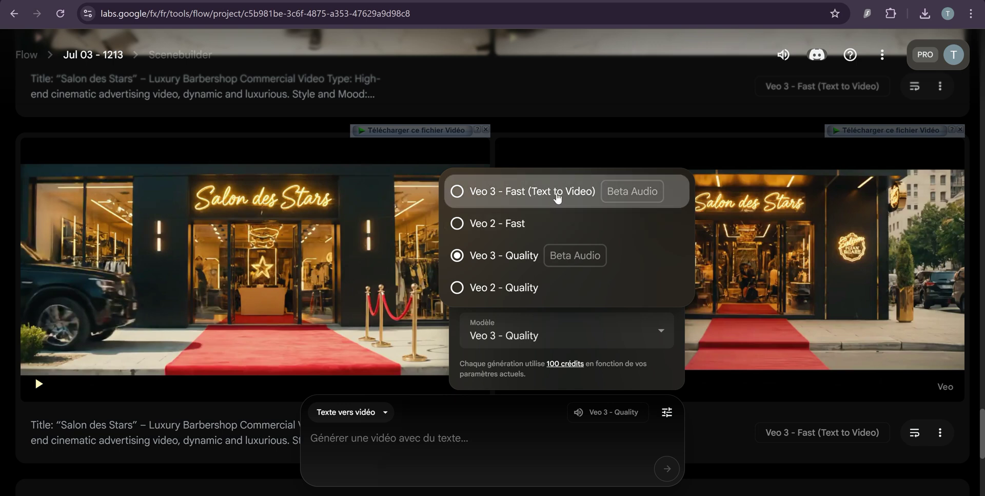
click(558, 193)
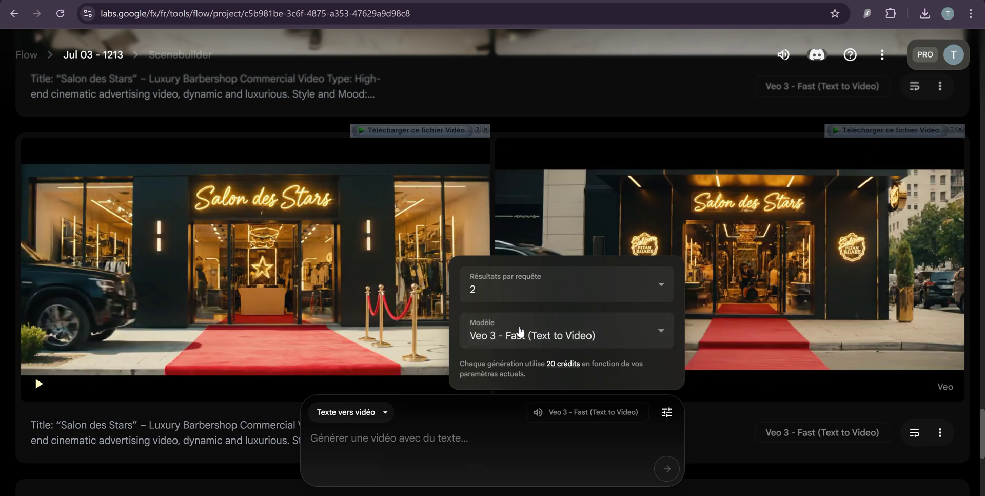
Check the available numbers of results per request, keep 2 and close the generation settings.
click(543, 294)
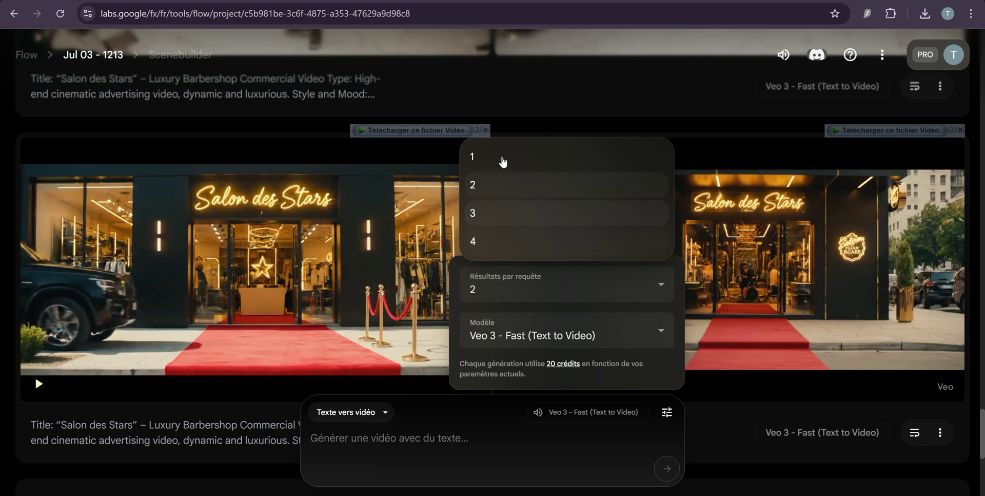
click(531, 295)
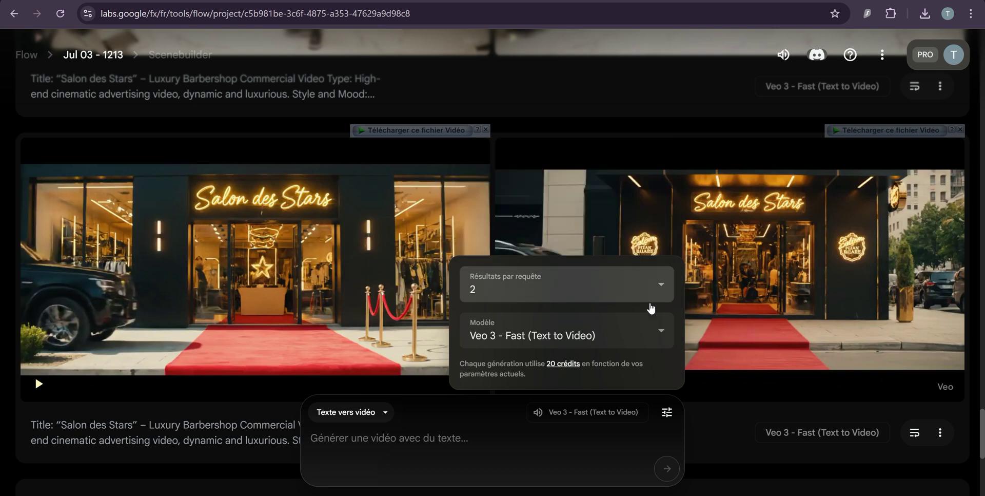
click(485, 417)
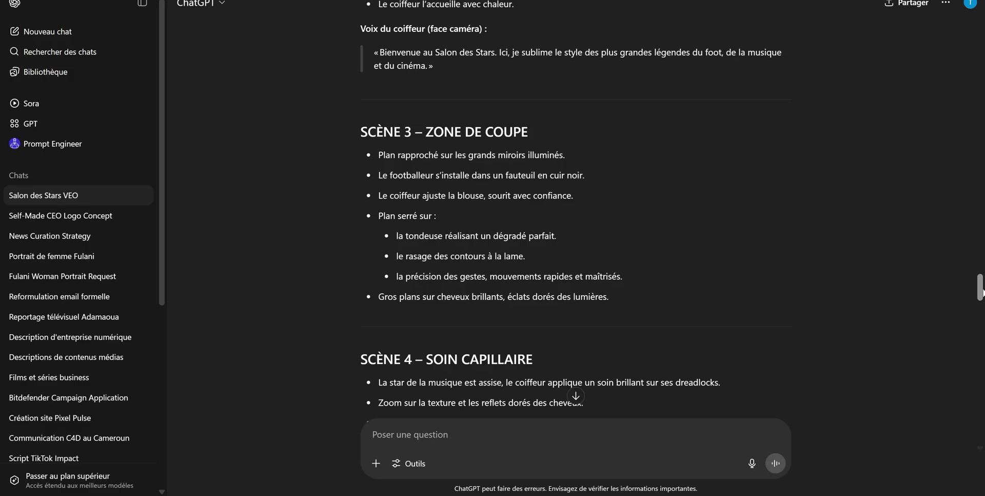
In ChatGPT, find the ultra-detailed English prompt for VEO 3 and highlight its text from the title onward.
drag(982, 296, 980, 196)
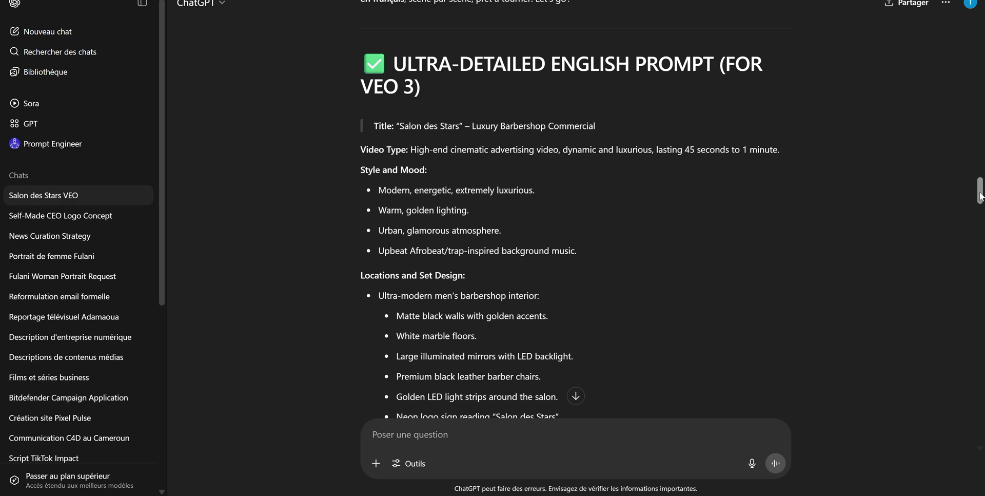
mouse_move(981, 196)
mouse_down()
mouse_move(981, 219)
mouse_move(981, 190)
mouse_up()
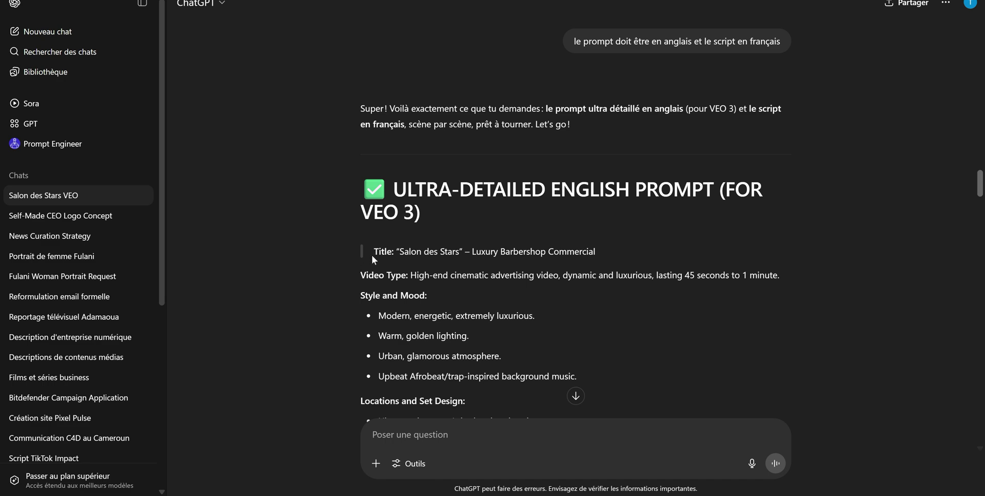
drag(369, 251, 537, 262)
click(496, 217)
scroll(497, 218, up, 10)
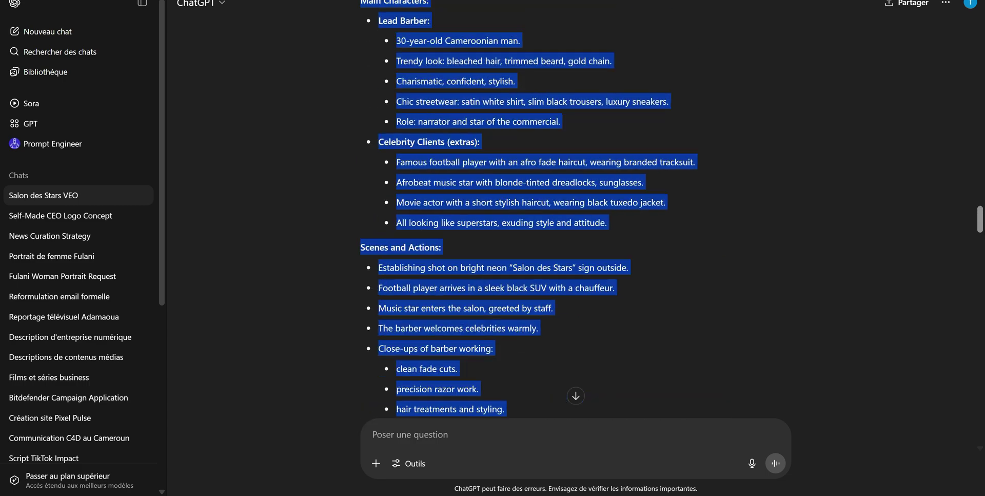
scroll(496, 218, up, 4)
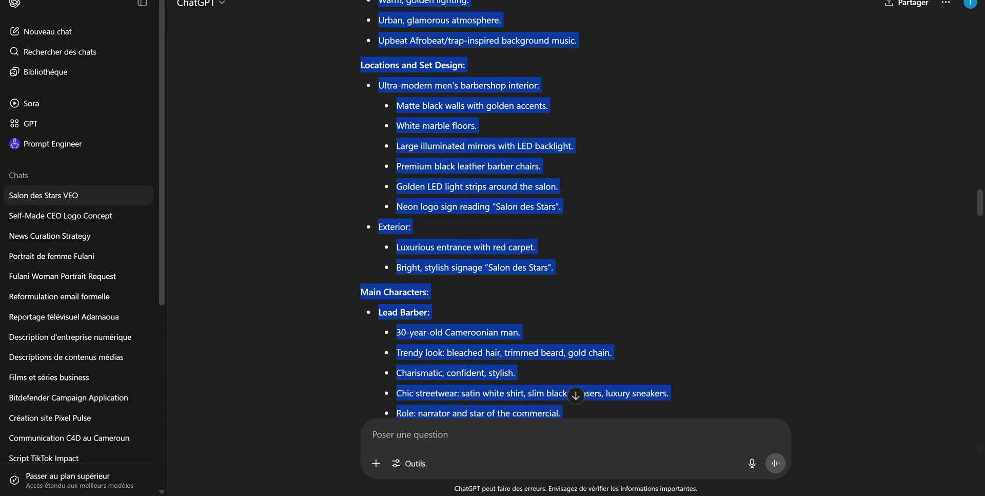
Switch to Flow, reuse the storefront clip's prompt and read through it to the SCENE 1 - OUTSIDE - DAY text.
click(692, 494)
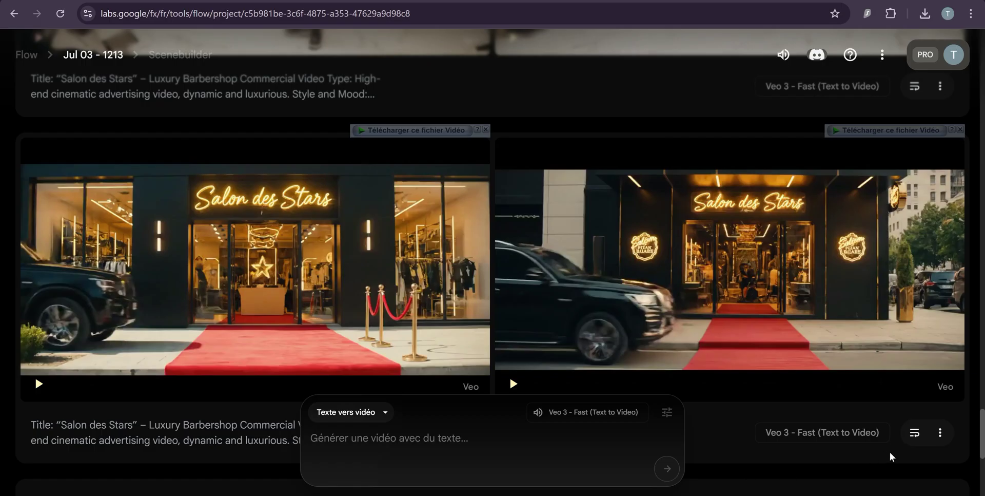
click(915, 433)
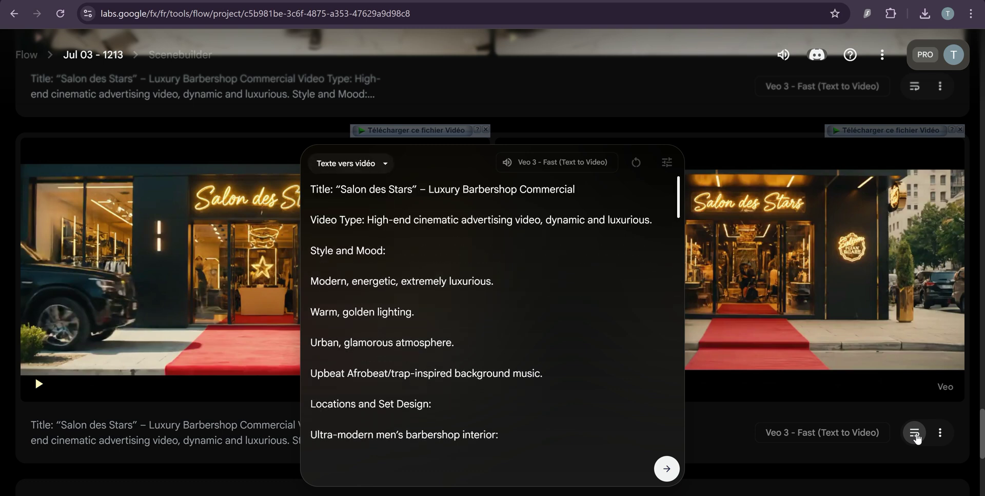
click(311, 202)
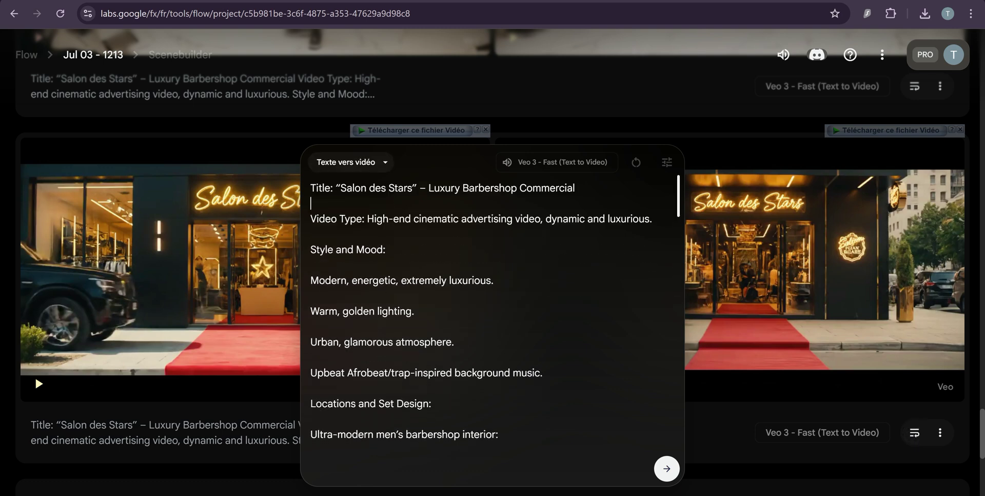
drag(311, 204, 311, 265)
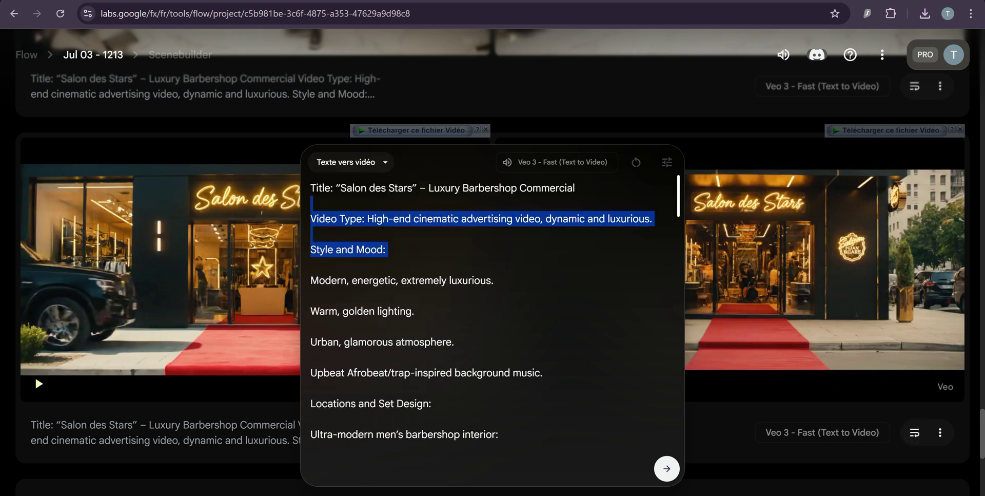
click(311, 265)
key(Down)
key(Down)
key(Down)
key(Down)
key(Down)
key(Down)
key(Down)
key(Down)
key(Down)
key(Down)
key(Down)
key(Down)
key(Down)
key(Down)
key(Down)
key(Down)
key(Down)
key(Down)
key(Down)
key(Down)
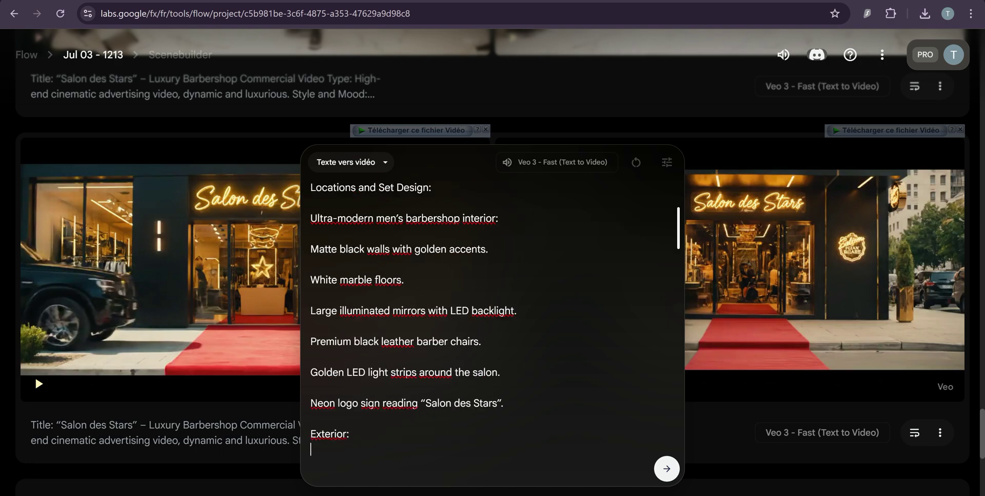
key(Down)
key(Down)
key(Down)
key(Down)
key(Down)
key(Down)
key(Down)
key(Down)
key(Down)
key(Down)
key(Down)
key(Down)
key(Down)
key(Down)
key(Down)
key(Down)
key(Down)
key(Down)
key(Down)
key(Down)
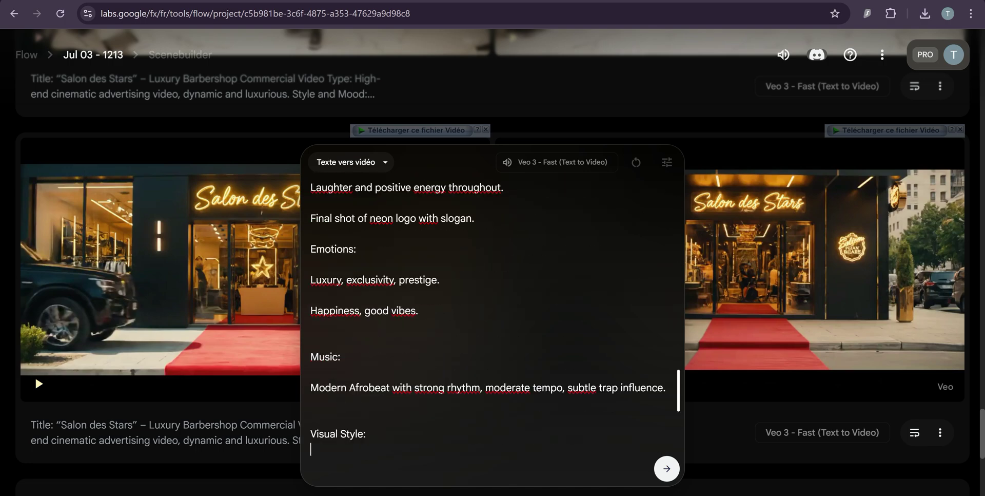
key(Down)
key(Down)
key(Down)
key(Down)
key(Down)
key(Down)
key(Down)
key(Up)
key(Up)
key(Up)
key(Up)
key(End)
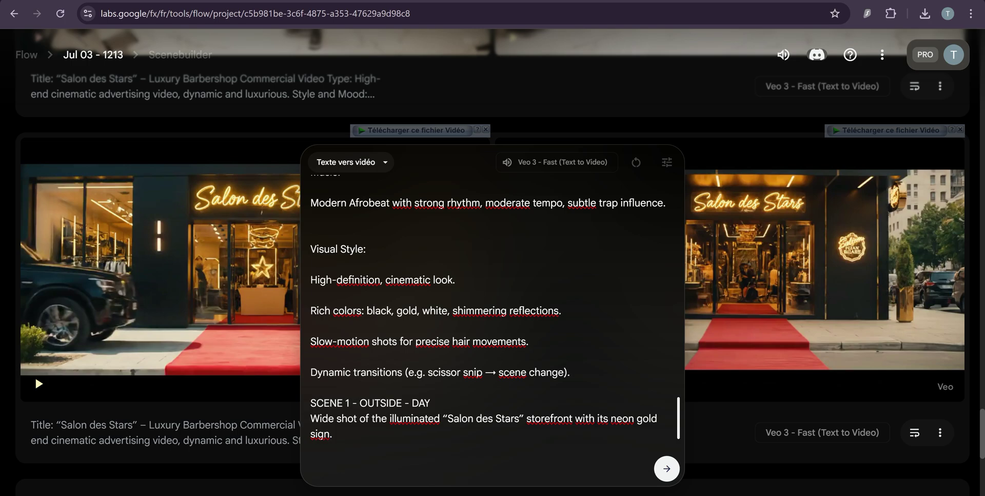
Switch to ChatGPT and examine Scène 1 – Extérieur – Jour in the French scene-by-scene script.
key(alt+Tab)
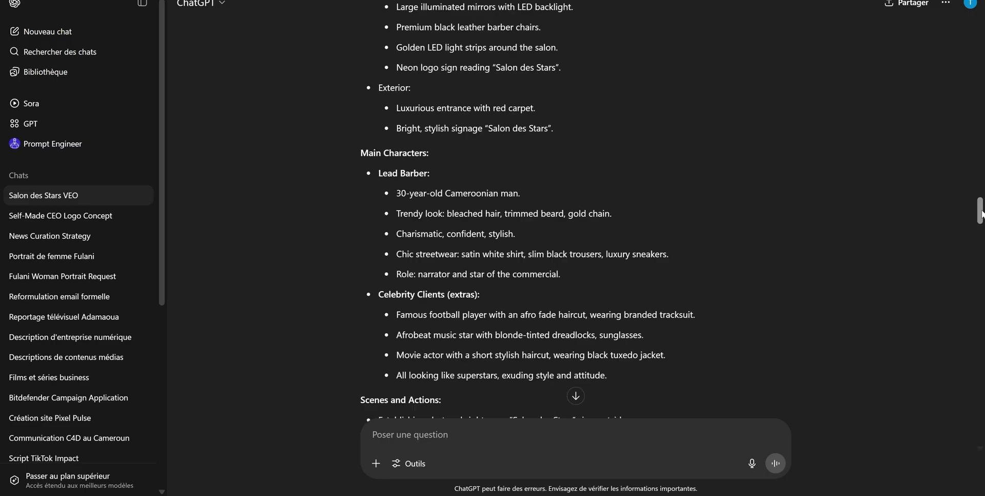
scroll(982, 236, down, 7)
drag(981, 236, 981, 266)
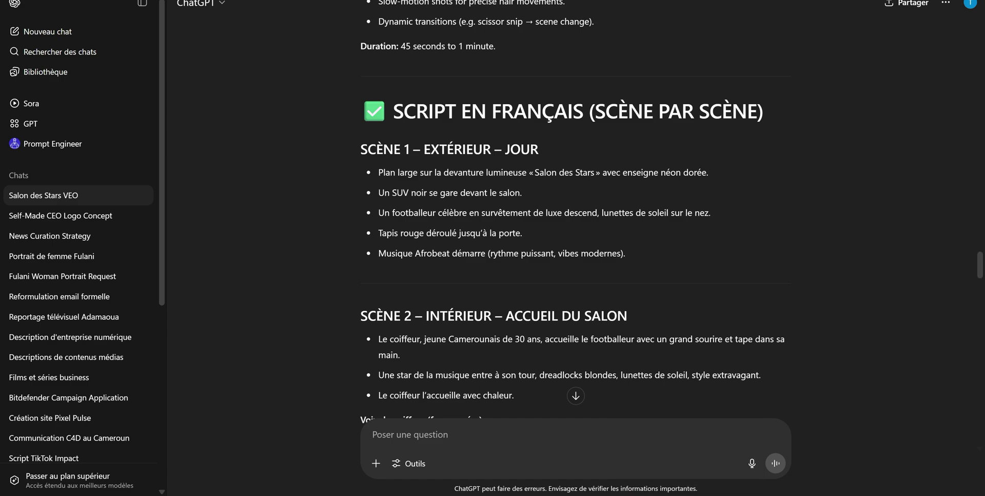
Return to Flow and reuse the requests of the storefront clip and the salon reception clip to show their prompts.
key(alt+Tab)
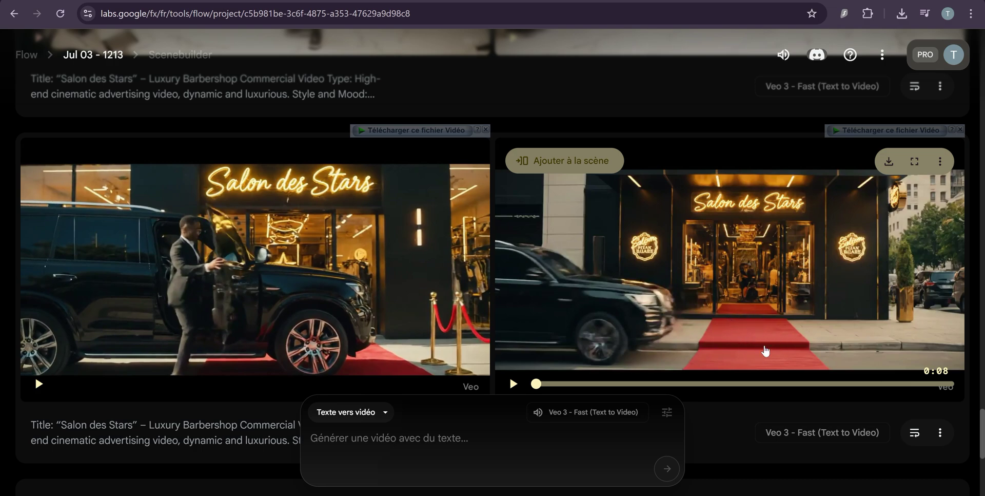
drag(982, 420, 983, 458)
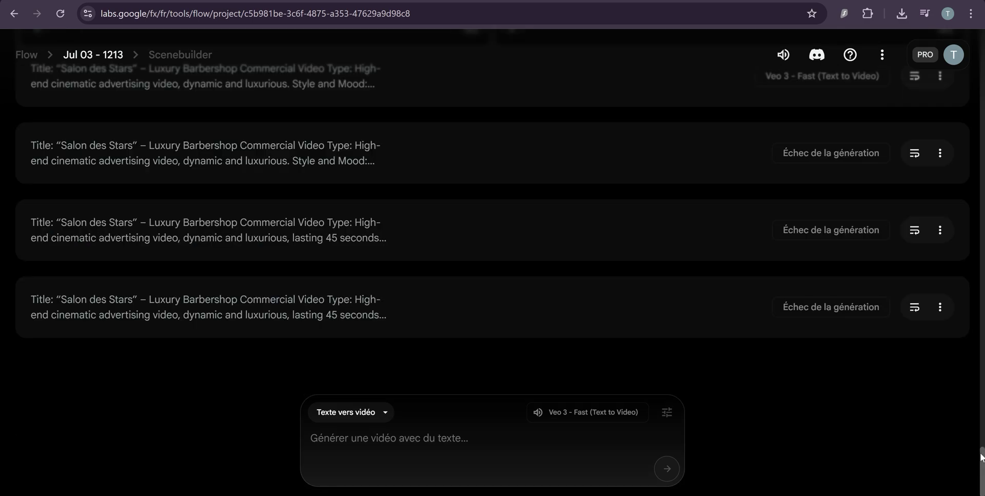
scroll(493, 262, up, 10)
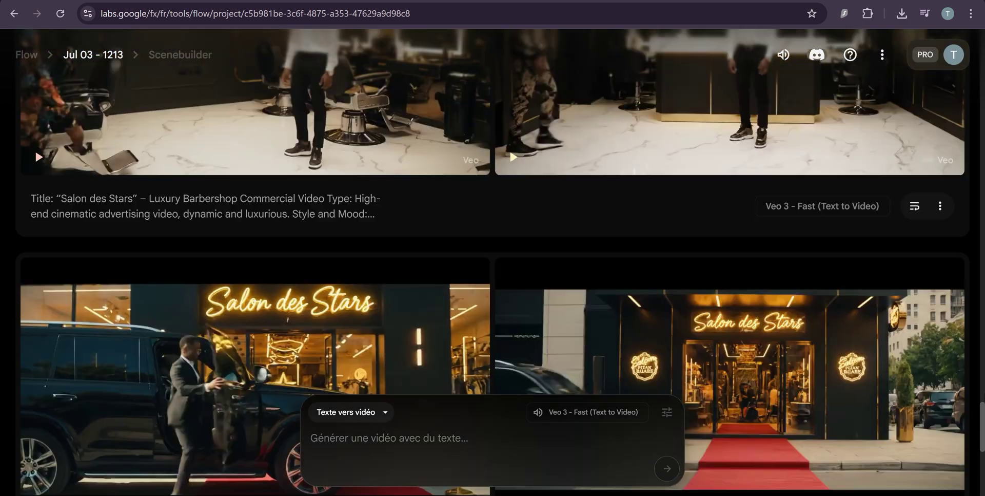
scroll(493, 262, down, 5)
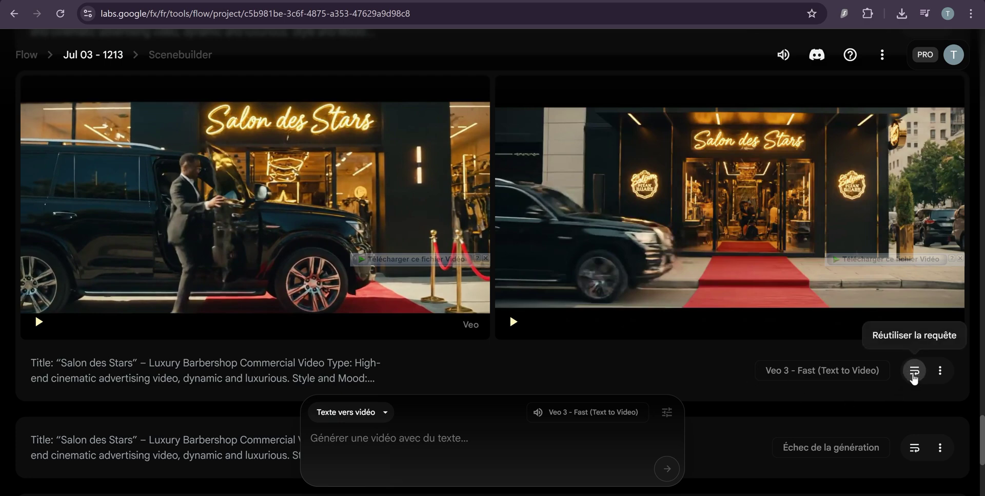
click(915, 370)
scroll(911, 359, up, 5)
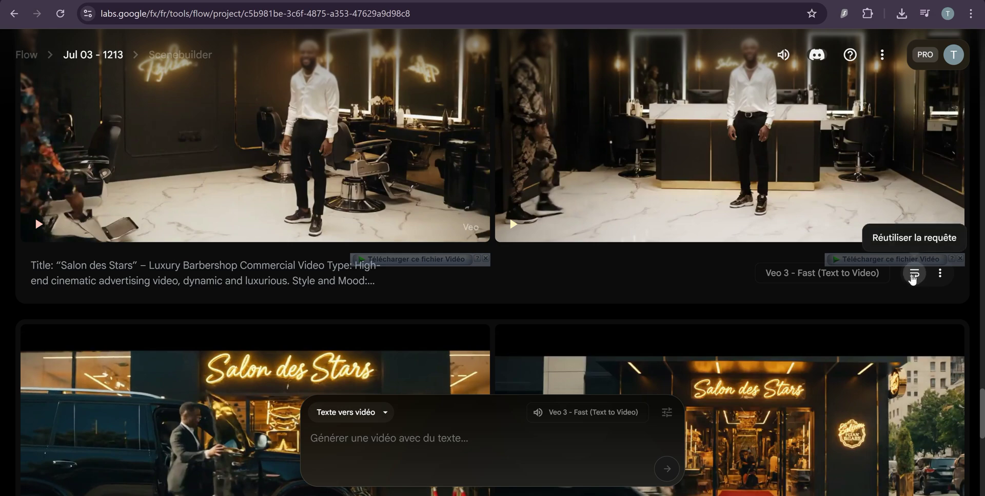
click(913, 275)
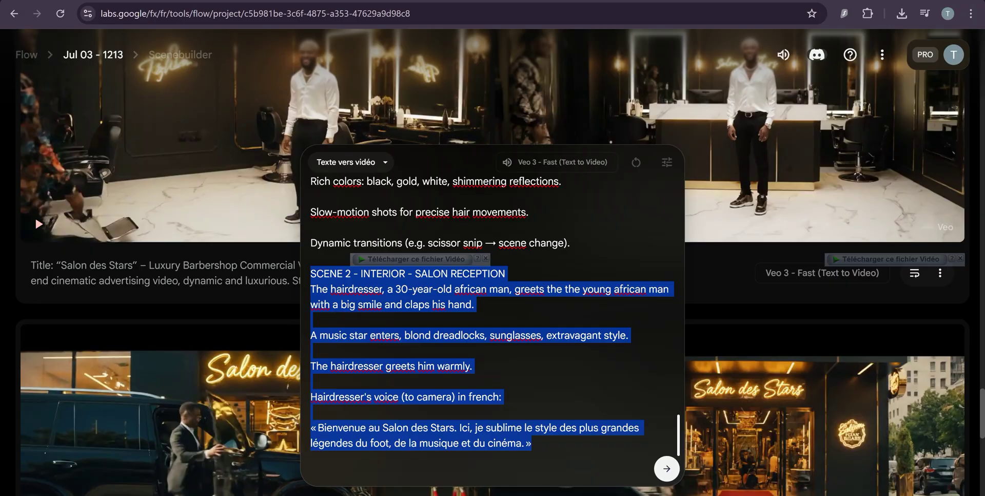
Examine Scène 2 of the French script in ChatGPT and the English-to-French translation of SCENE 8 in DeepL.
key(alt+Tab)
scroll(494, 337, down, 3)
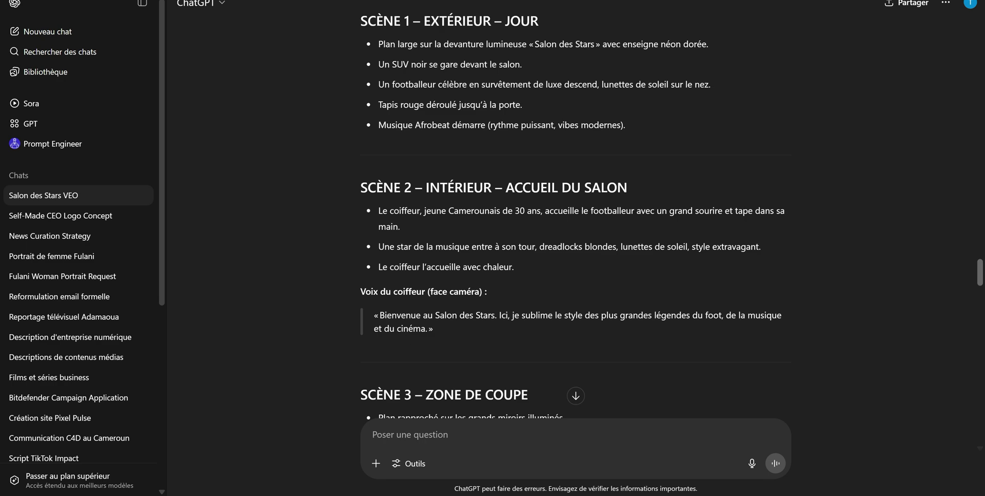
mouse_move(692, 494)
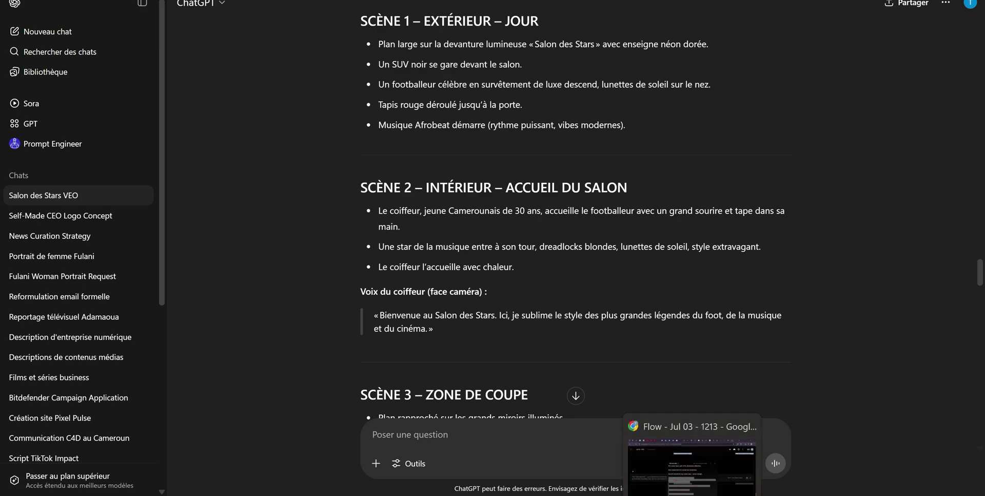
click(692, 464)
key(alt+Tab)
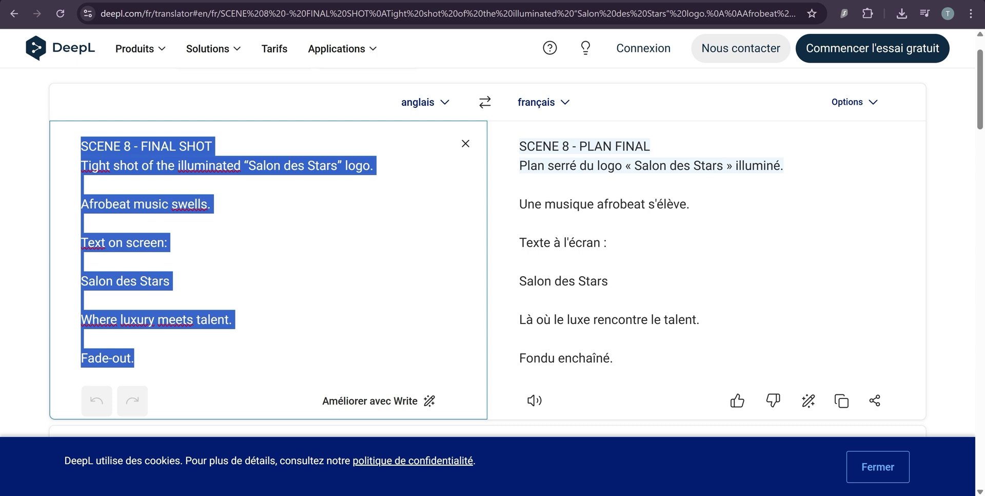
Return to Flow and highlight the "in french" instruction for the hairdresser's voice in the SCENE 2 prompt.
key(alt+Tab)
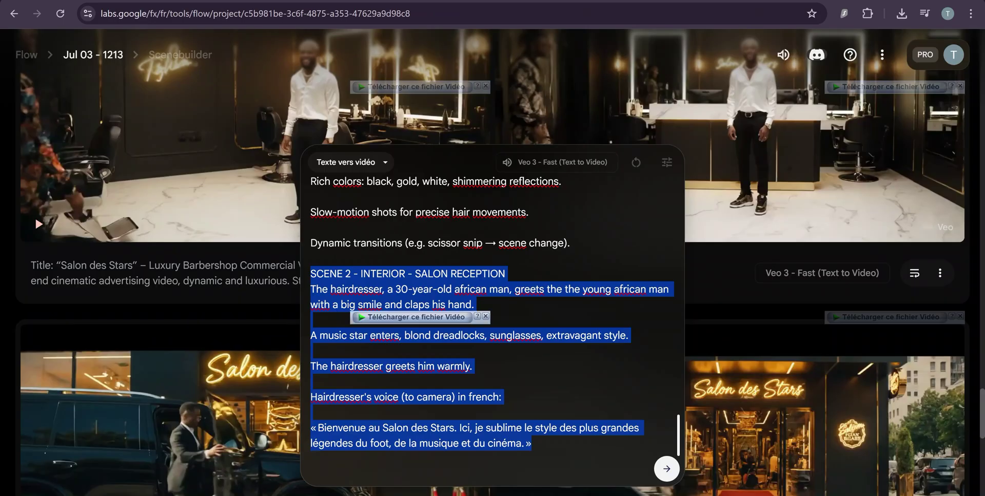
click(544, 443)
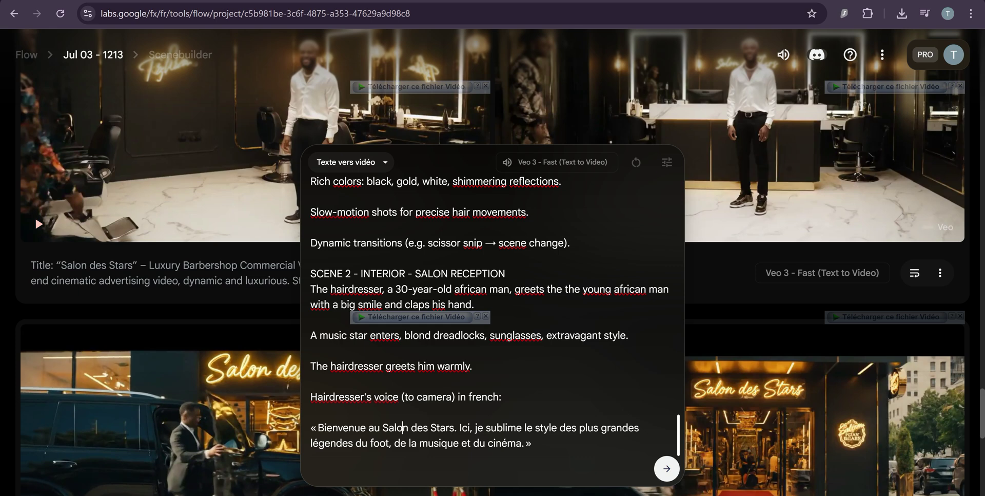
drag(458, 397, 499, 397)
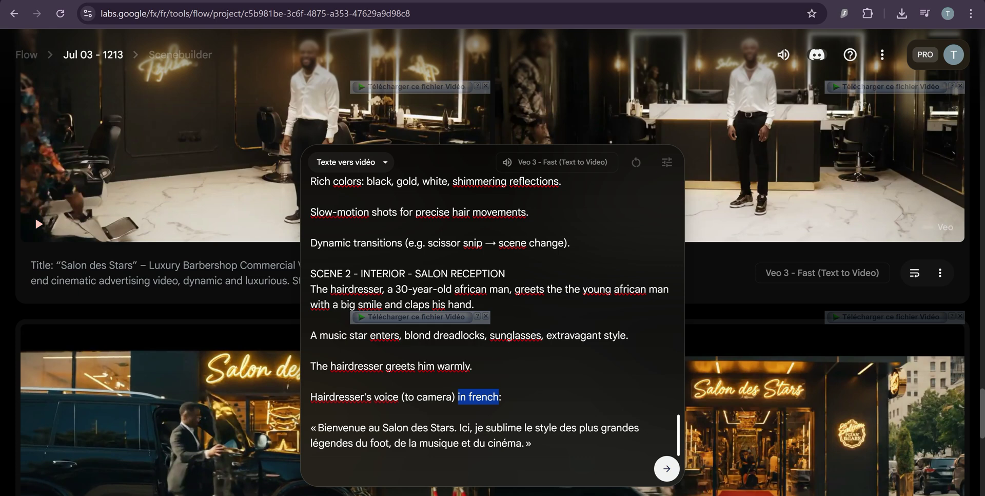
click(478, 443)
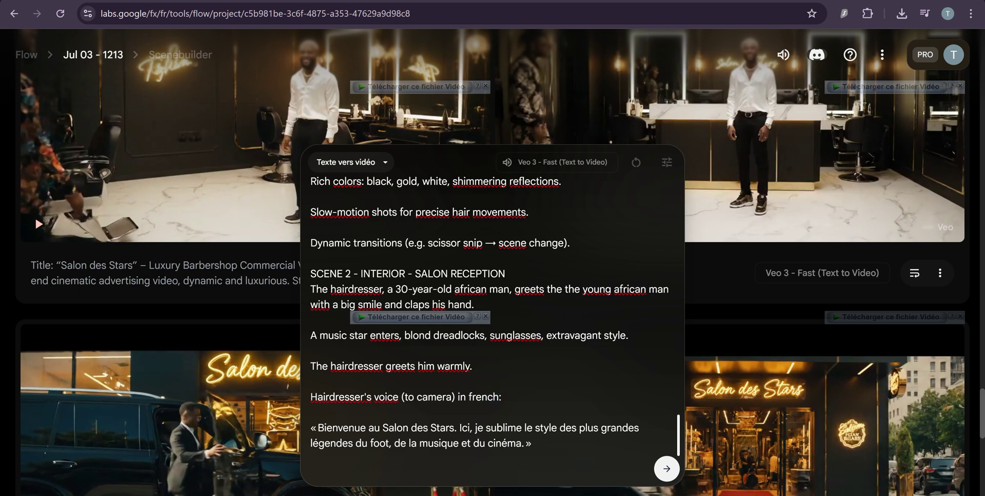
Clear the entire reused prompt from the text-to-video box and view the other generated clips in the project.
key(ctrl+a)
key(BackSpace)
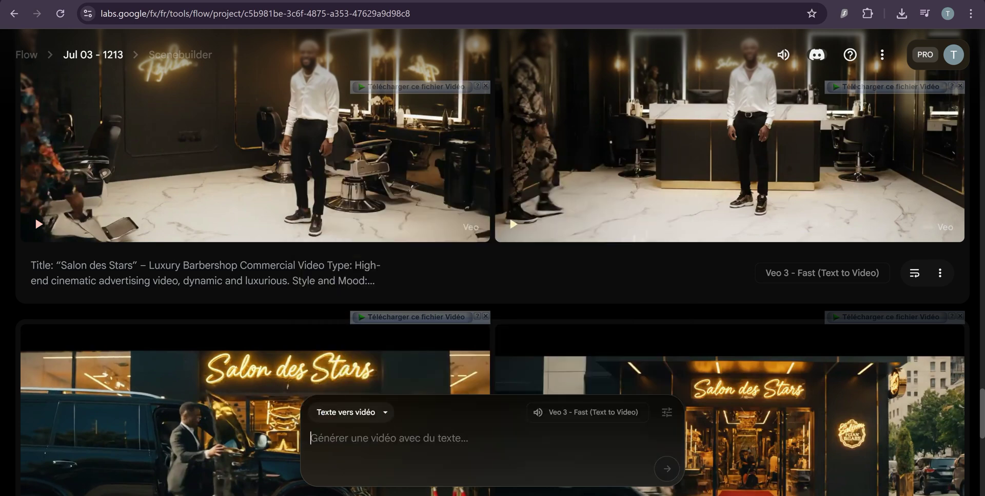
scroll(35, 215, up, 15)
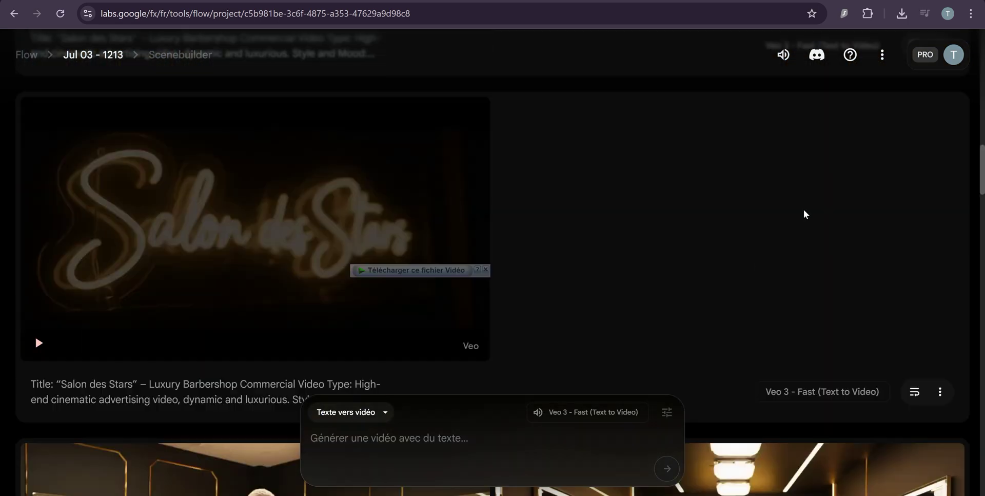
Look over the neon sign clip and the hair-clipper close-up clips generated in the project.
scroll(804, 211, down, 1)
scroll(804, 210, up, 4)
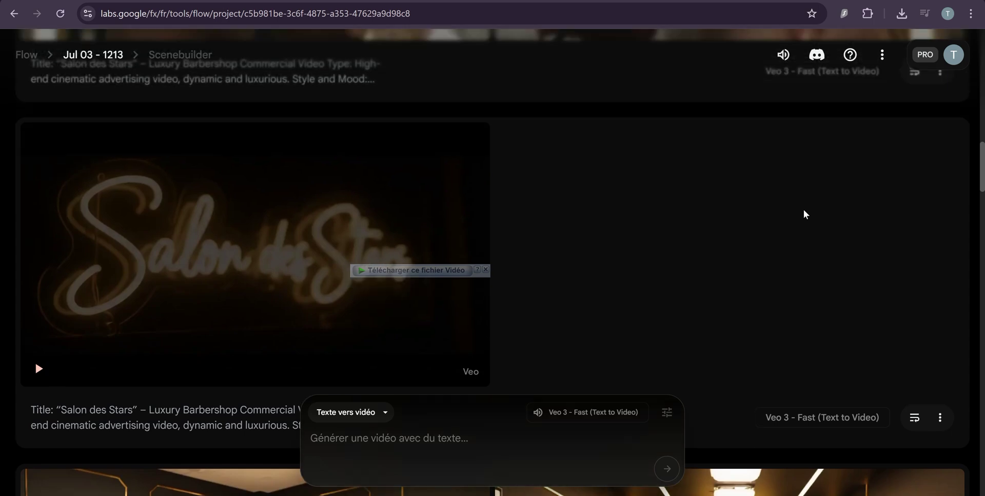
scroll(805, 214, up, 4)
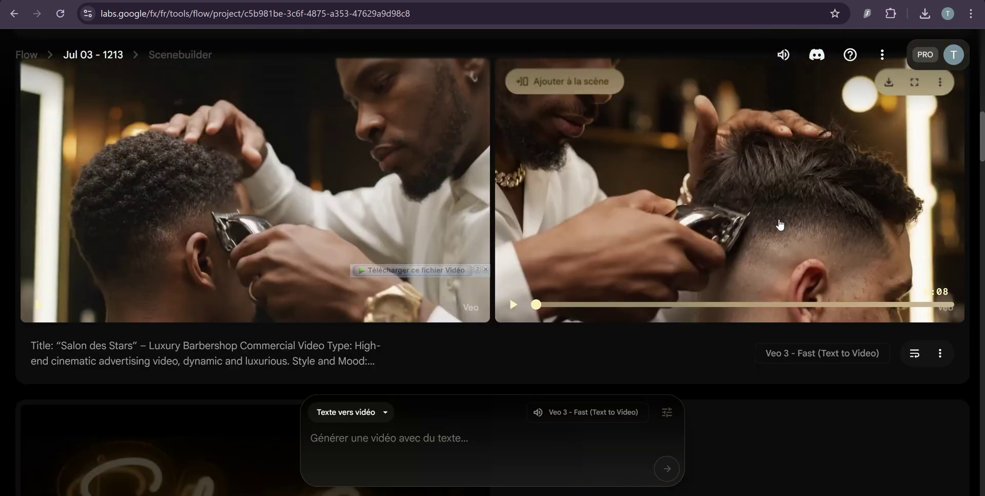
Switch to ChatGPT and review the English B-roll prompts, from "HAIR FADE CLOSE-UP" to "BARBER SCISSOR ACTION IN SLOW MOTION".
click(409, 442)
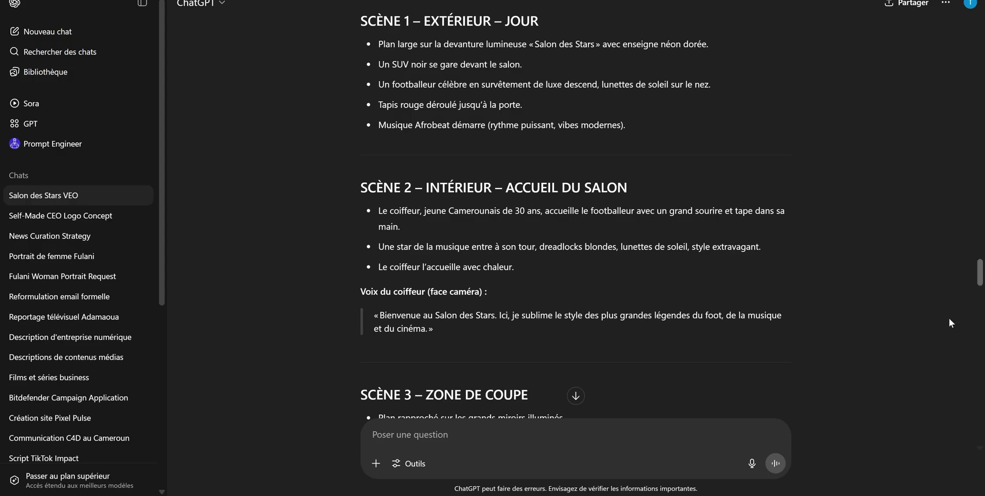
scroll(980, 291, down, 2)
drag(980, 292, 981, 365)
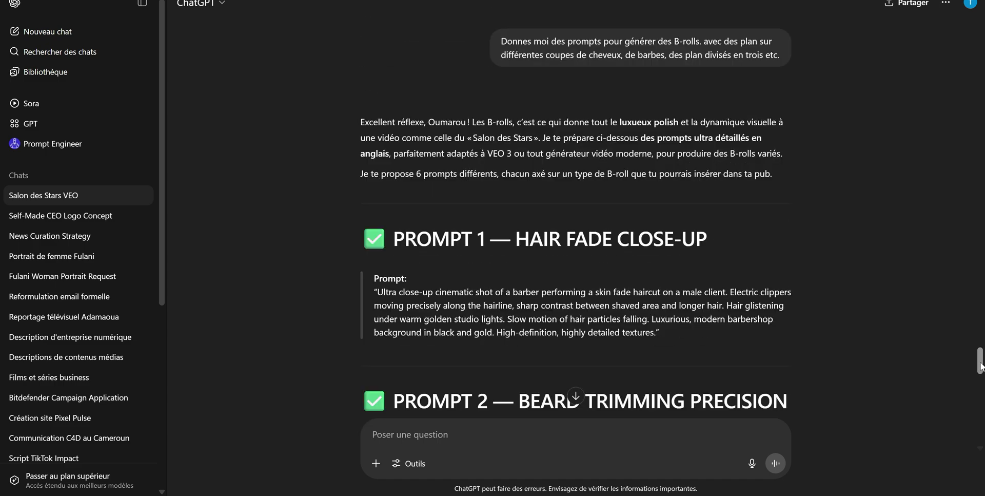
mouse_move(691, 72)
scroll(575, 221, down, 15)
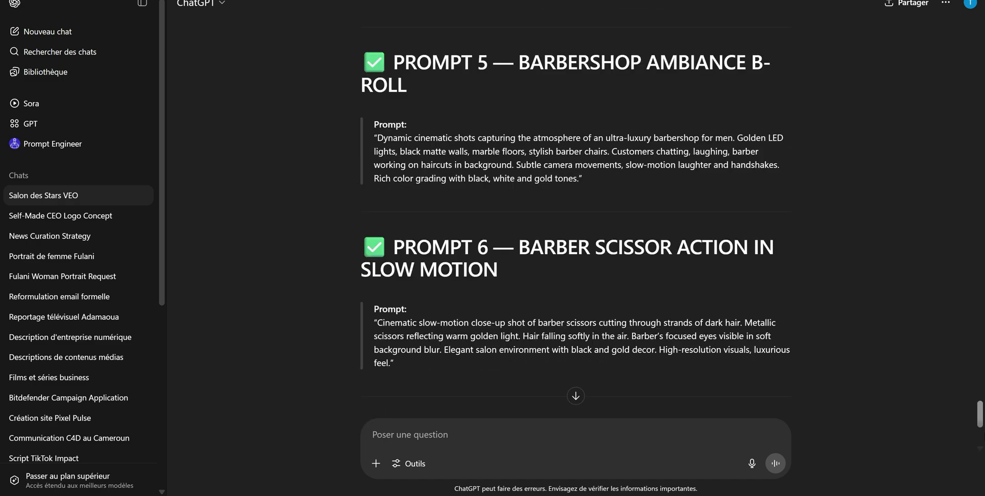
scroll(575, 220, down, 5)
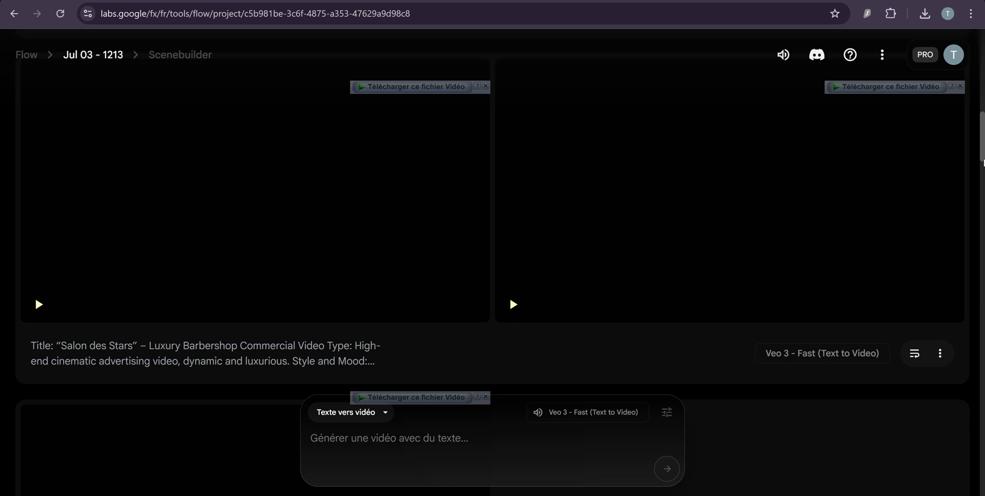
Return to Flow and examine the generated B-roll clips, from the hair-clipper close-ups up to the three-way split hairstyle clip.
mouse_move(983, 160)
mouse_down()
mouse_move(983, 174)
mouse_move(984, 149)
mouse_up()
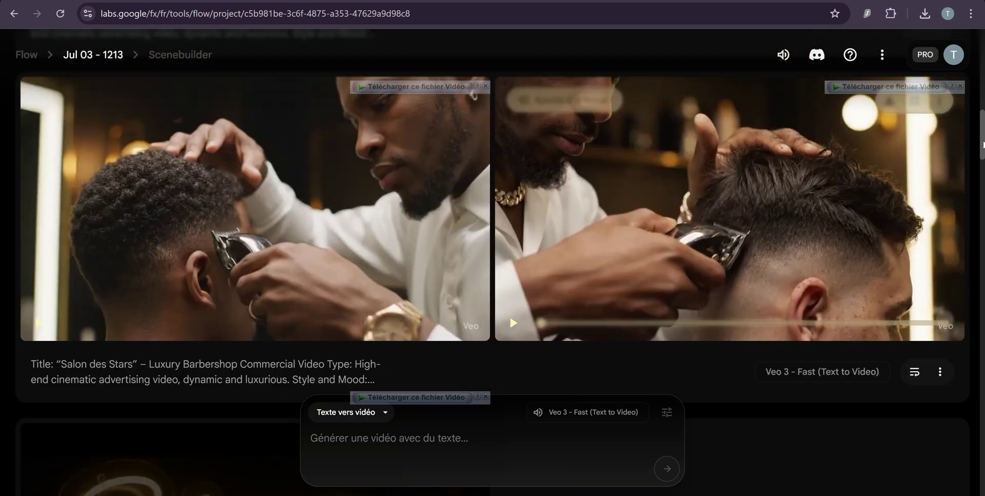
scroll(818, 215, down, 2)
scroll(493, 257, down, 6)
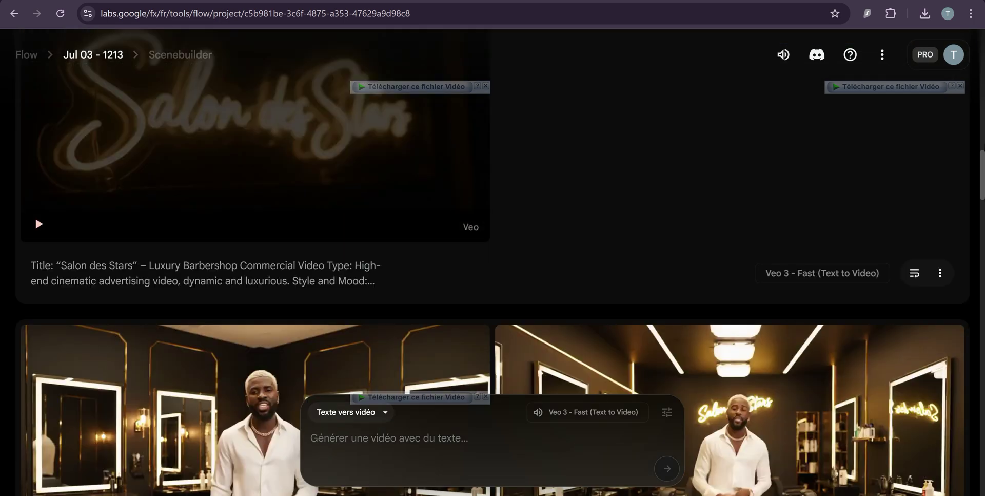
scroll(493, 256, up, 5)
scroll(35, 162, up, 10)
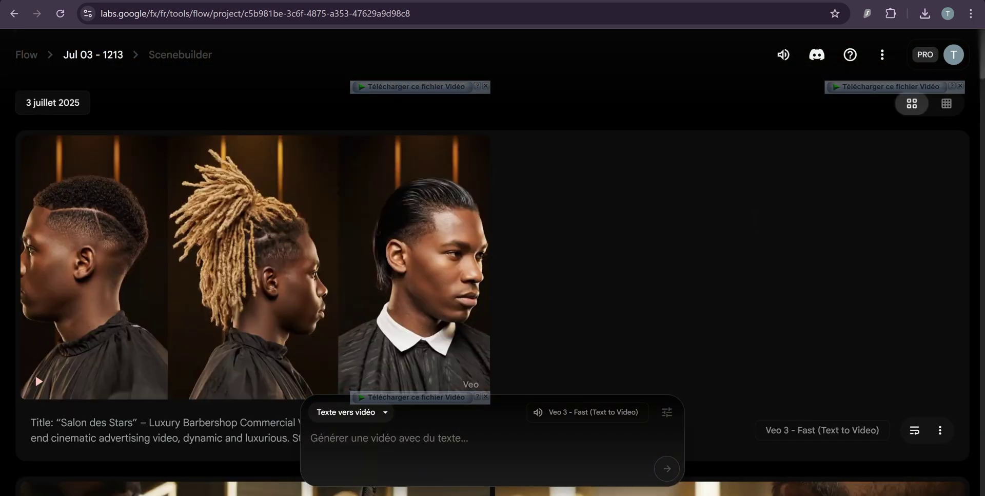
mouse_move(190, 329)
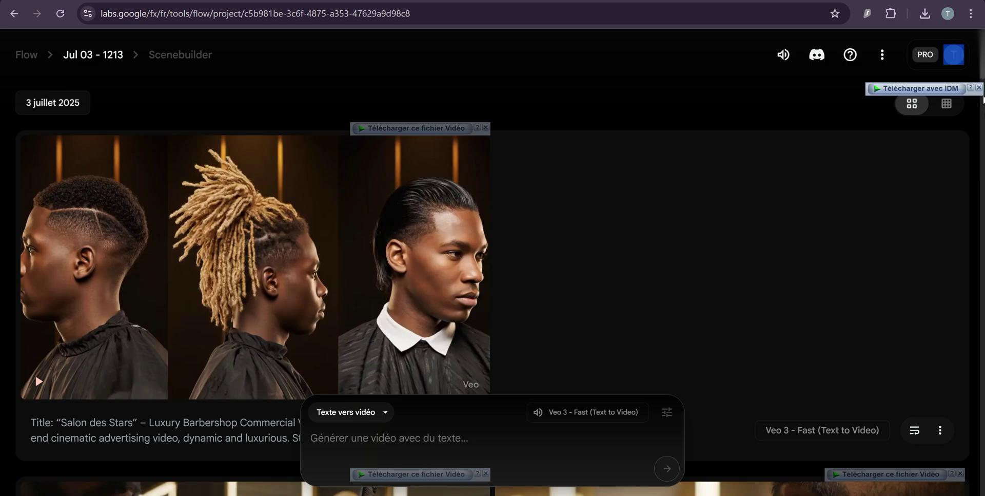
Review the project's clips from the beard-trimming shots down to the hairdresser speaking inside the salon.
click(983, 86)
scroll(983, 97, down, 8)
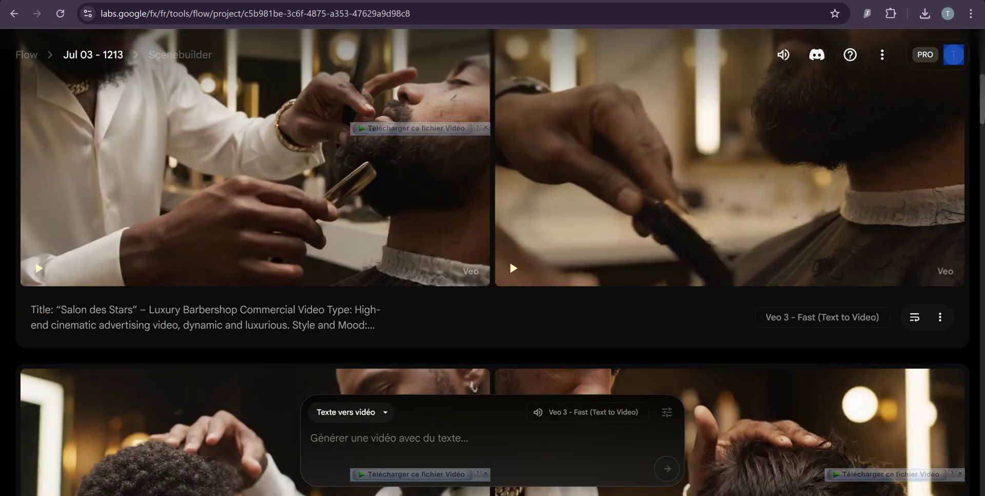
scroll(982, 154, down, 5)
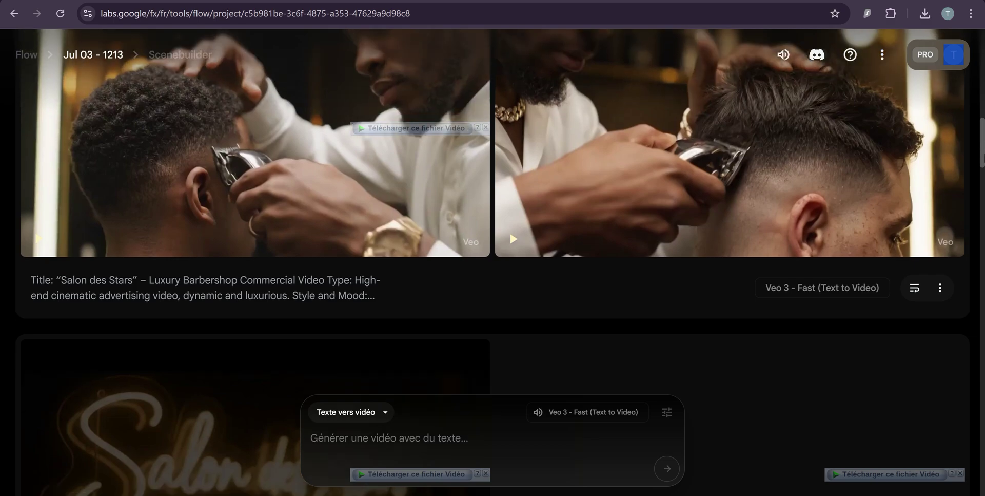
scroll(983, 165, down, 9)
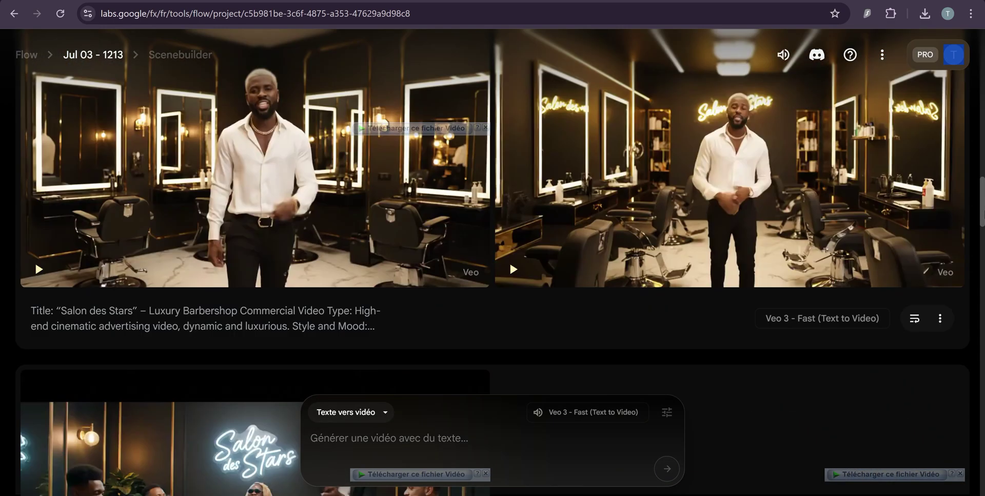